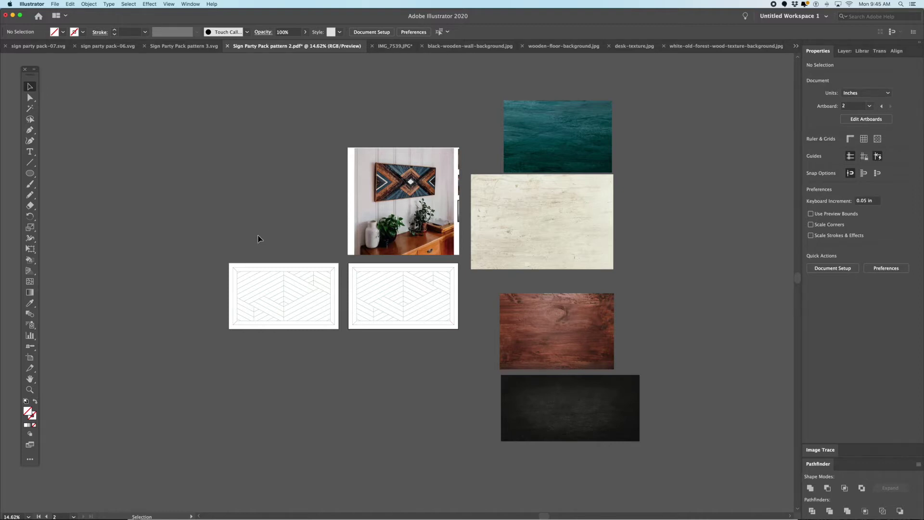
# Marquee-select the diagonal line pattern on the right artboard as a single group
pyautogui.scroll(3, 259, 239)
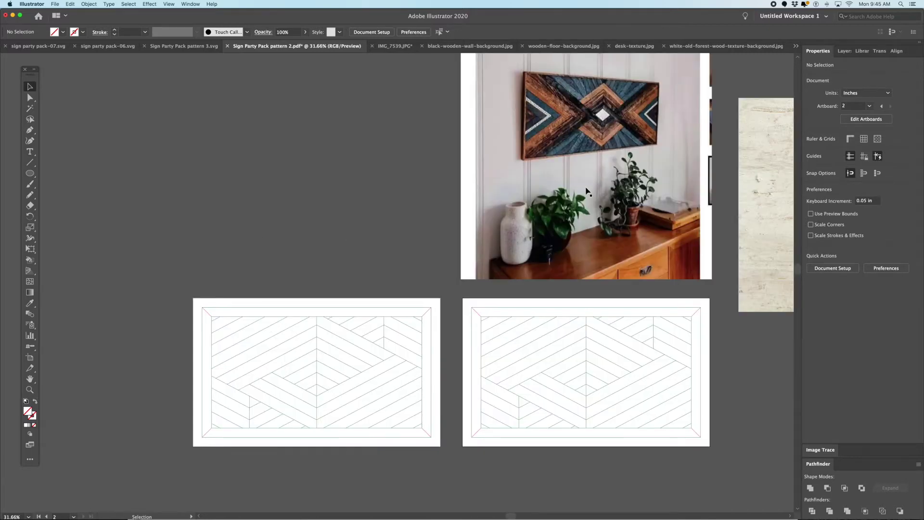
pyautogui.hscroll(5, 588, 191)
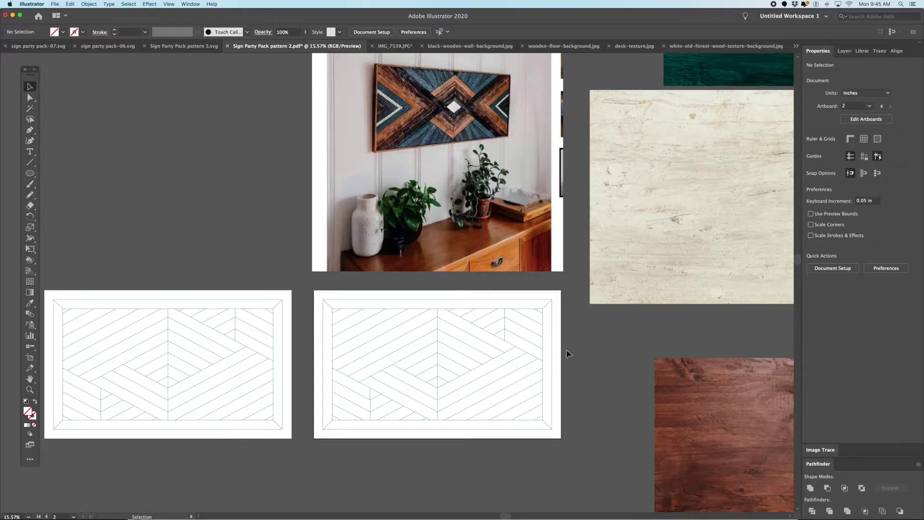
pyautogui.scroll(-3, 567, 351)
pyautogui.hscroll(2, 567, 354)
pyautogui.scroll(-1, 567, 354)
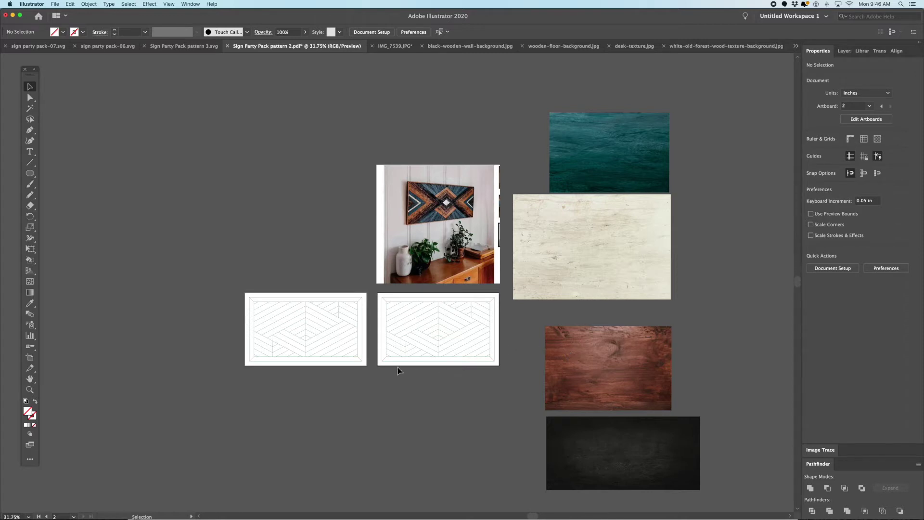
pyautogui.scroll(3, 397, 369)
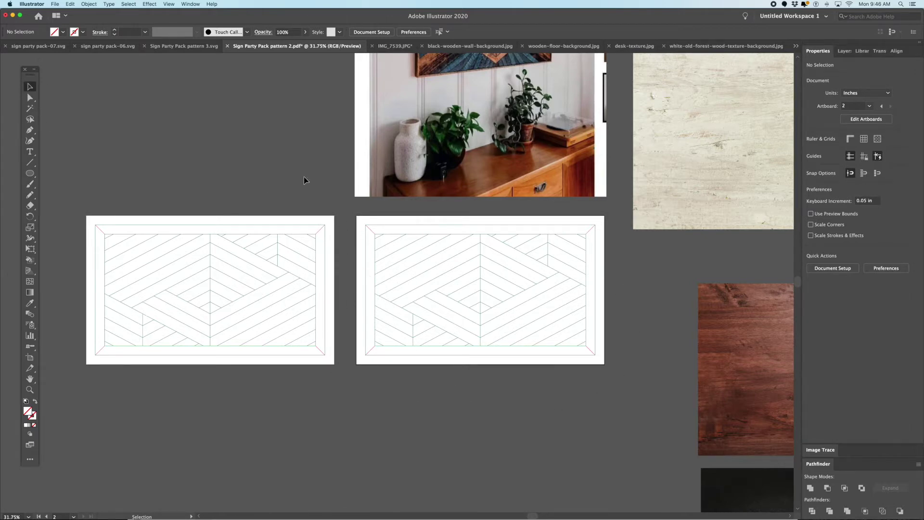
pyautogui.moveTo(357, 217); pyautogui.dragTo(612, 376)
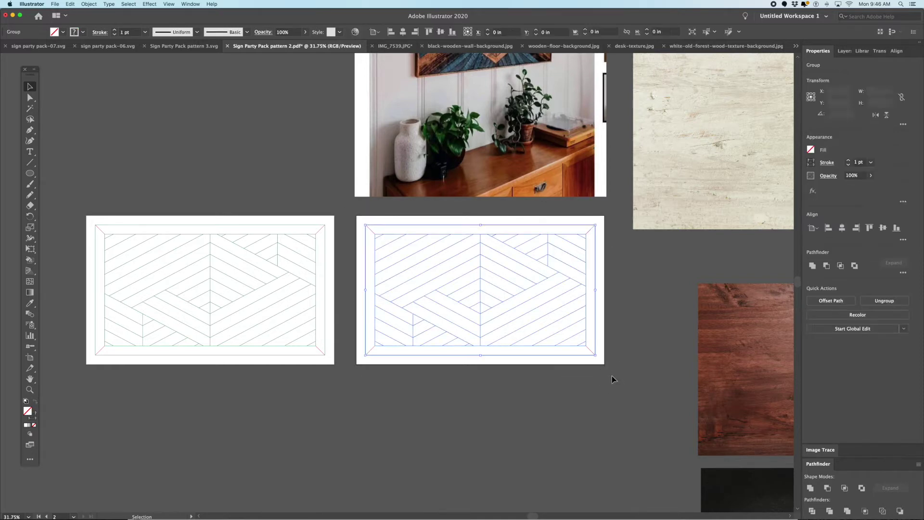
# With the Live Paint Bucket active, set the fill colour to white
pyautogui.click(30, 260)
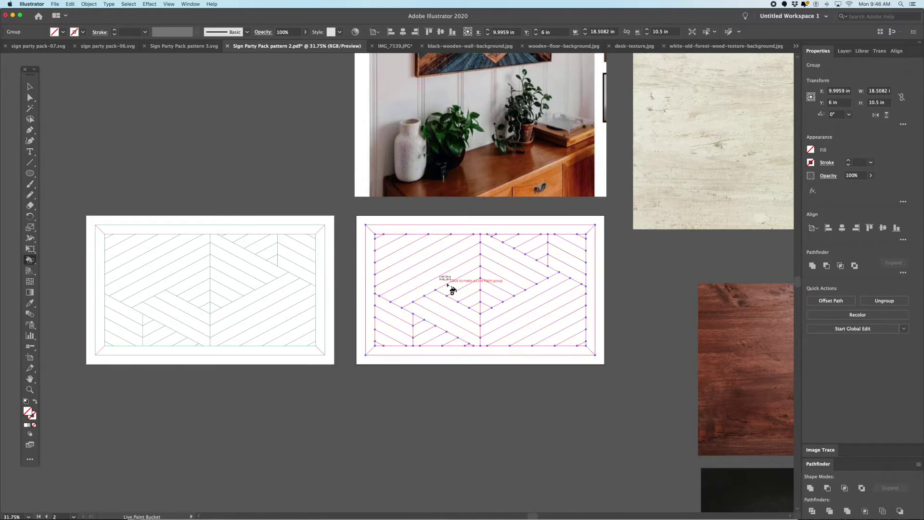
pyautogui.scroll(-1, 544, 295)
pyautogui.scroll(-5, 548, 299)
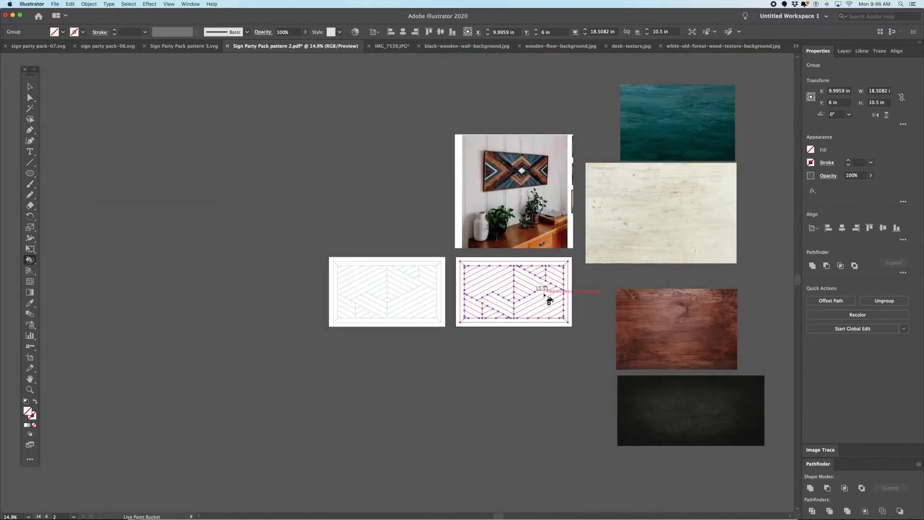
pyautogui.hscroll(5, 549, 300)
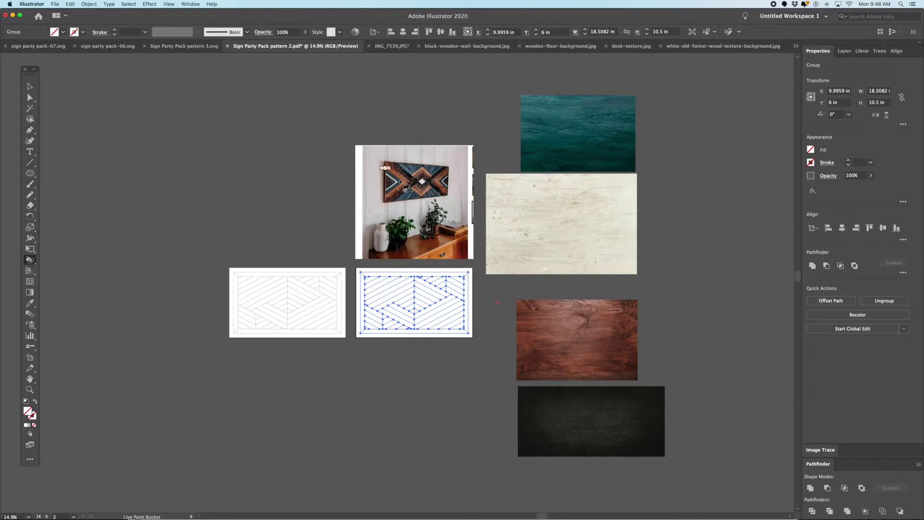
pyautogui.scroll(3, 404, 276)
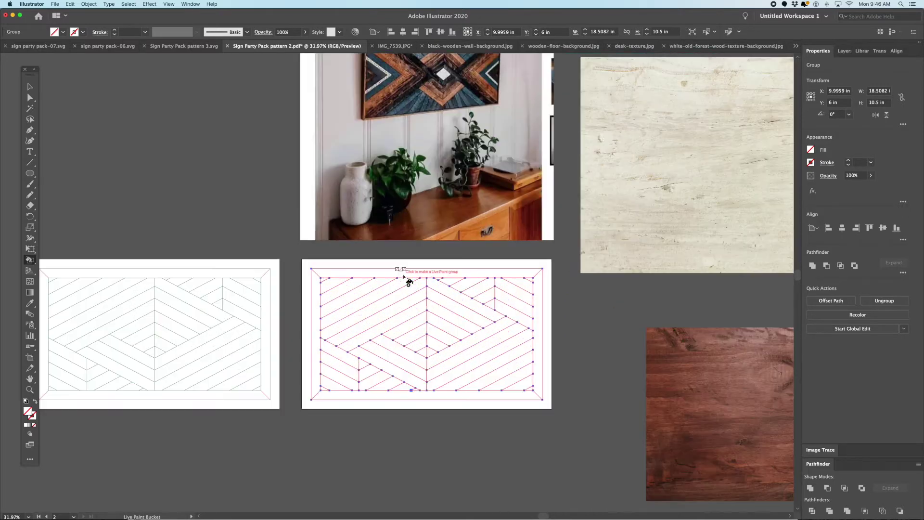
pyautogui.click(815, 162)
pyautogui.click(725, 206)
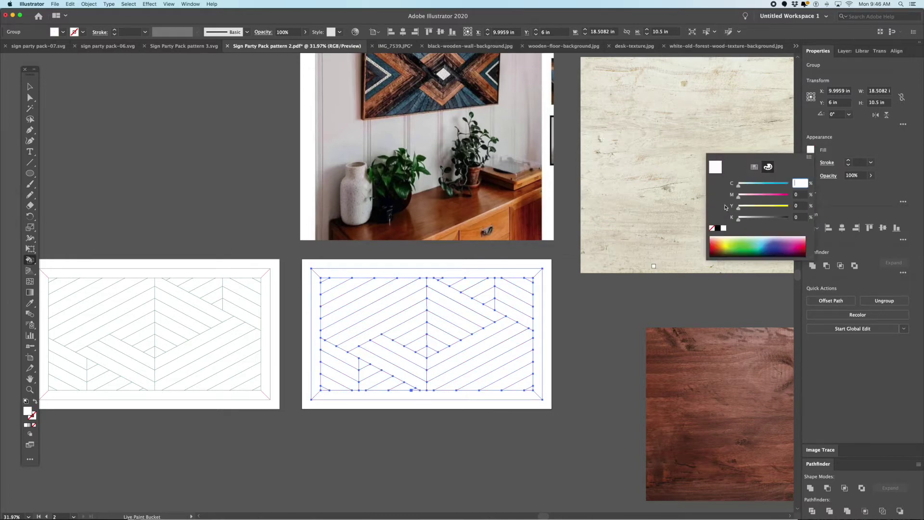
# Convert the selected right pattern into a Live Paint group
pyautogui.click(429, 359)
pyautogui.click(430, 357)
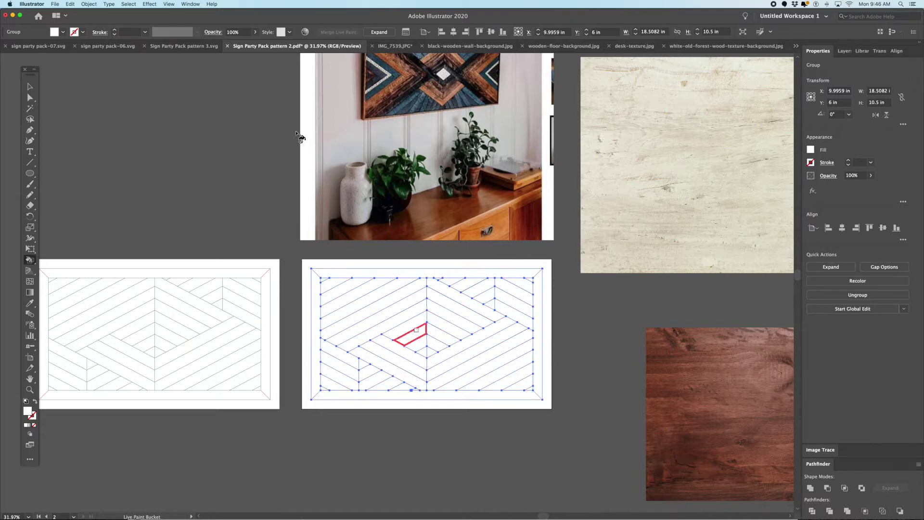
pyautogui.click(175, 5)
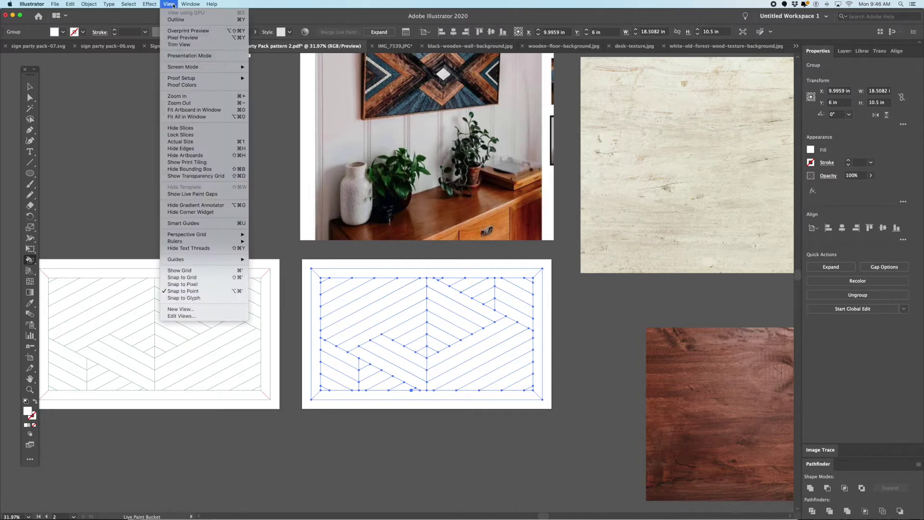
# Show the grid and paint the upper-right and lower-left diagonal strips white
pyautogui.click(196, 273)
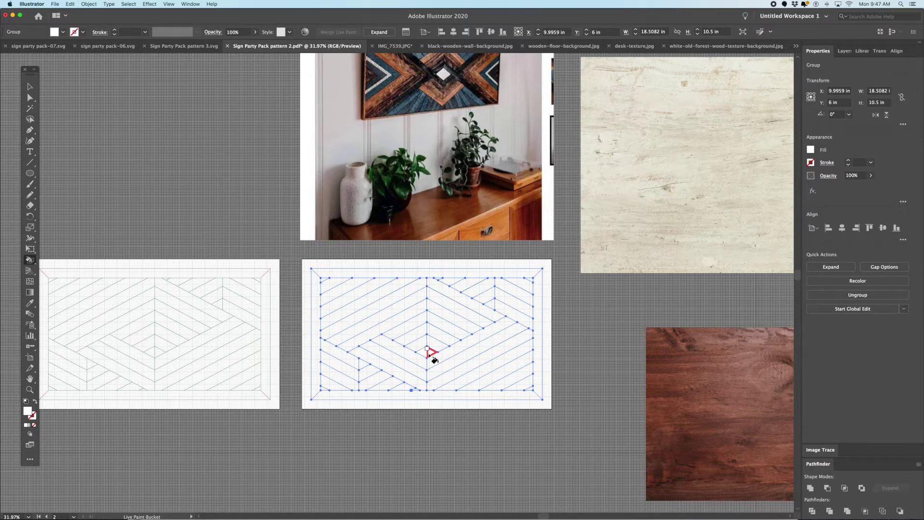
pyautogui.click(504, 308)
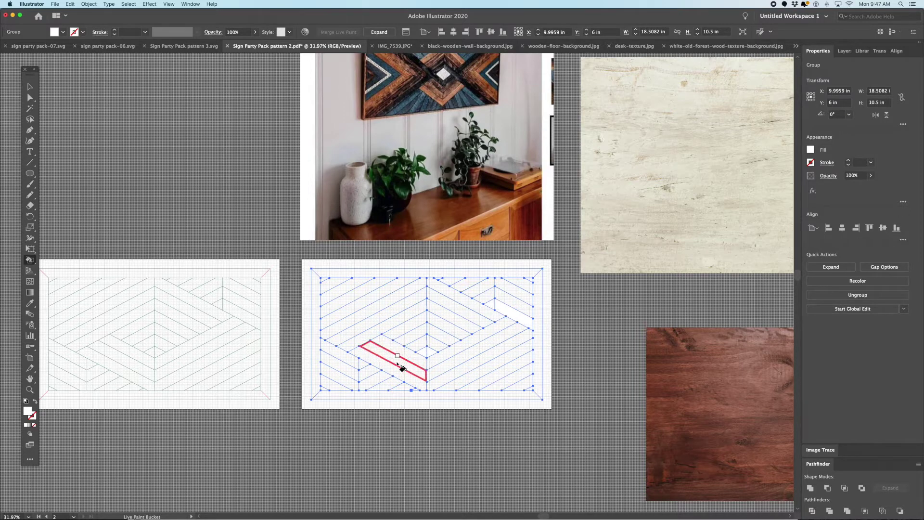
pyautogui.click(357, 368)
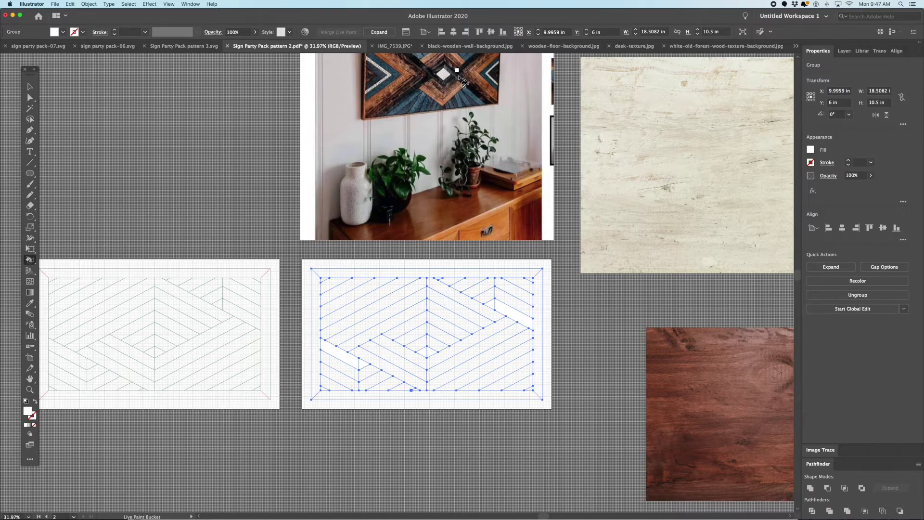
pyautogui.click(29, 303)
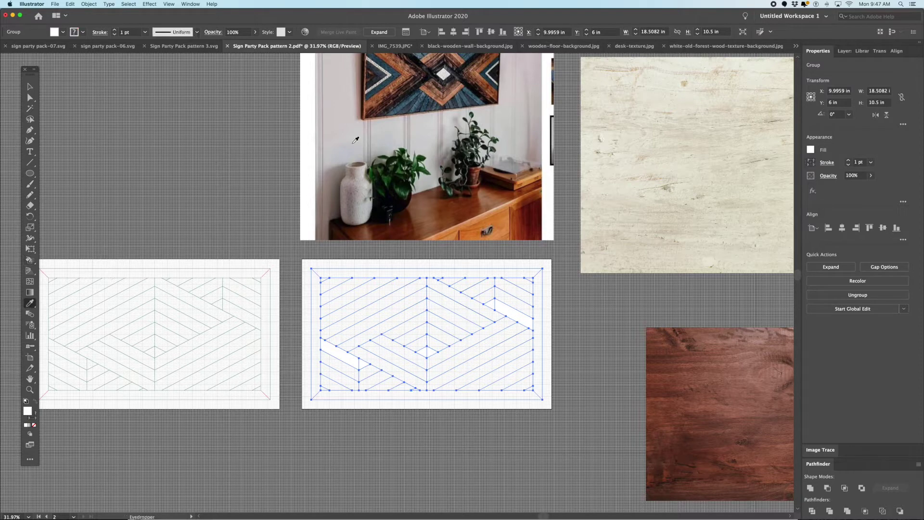
# Sample the wall art's dark colour, undoing the accidental fill and deselecting the pattern
pyautogui.click(463, 72)
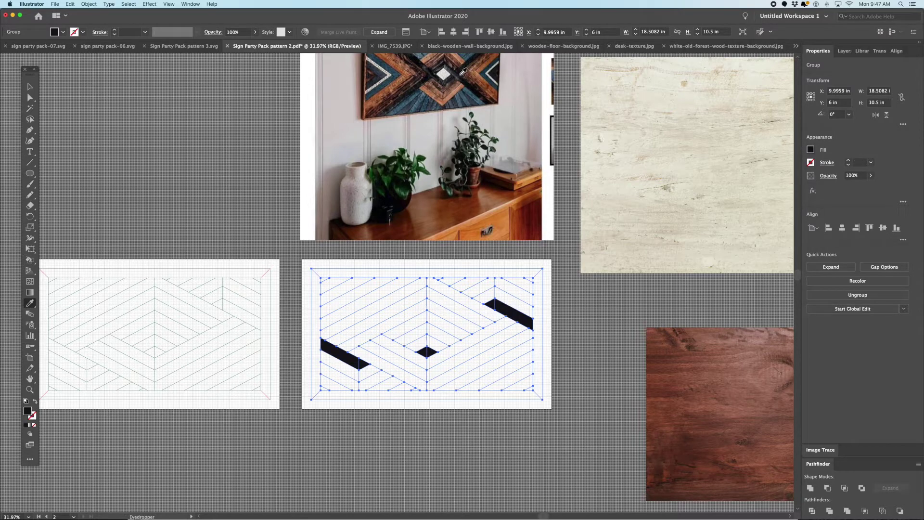
pyautogui.hotkey('ctrl', 'z')
pyautogui.hotkey('ctrl', 'z')
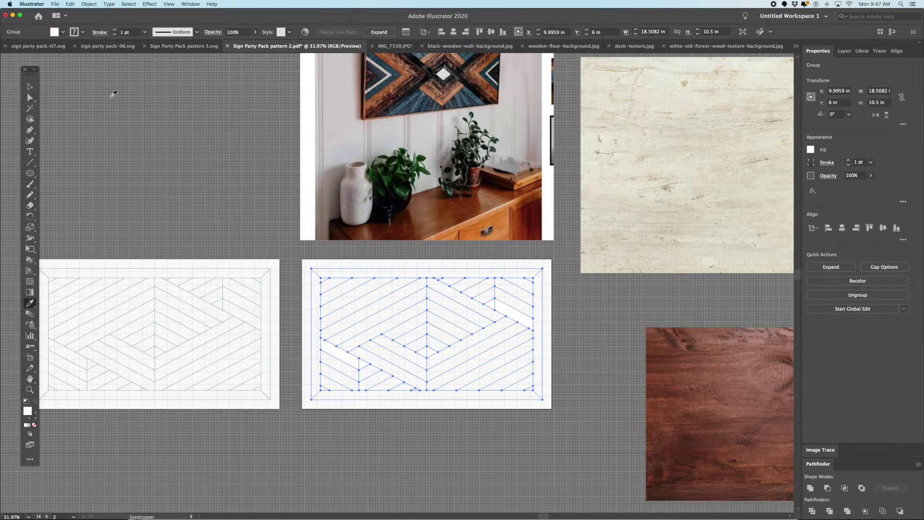
pyautogui.click(30, 87)
pyautogui.click(207, 146)
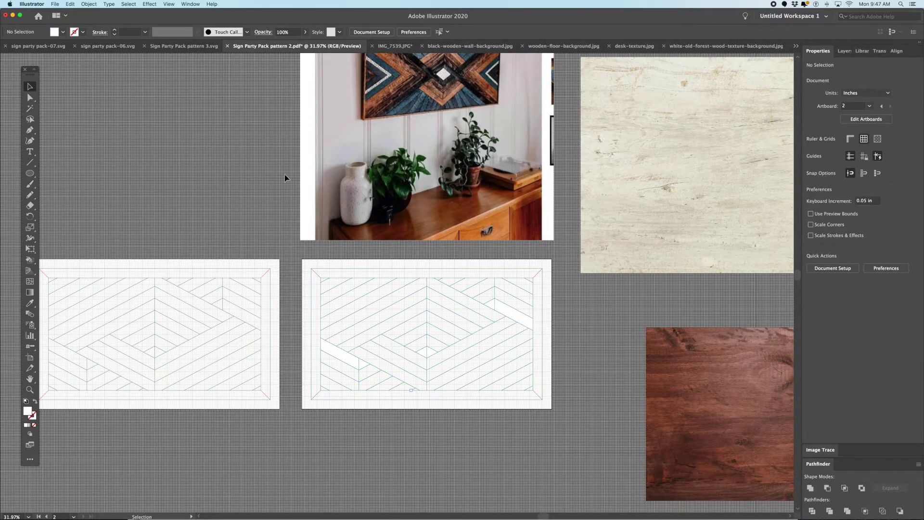
pyautogui.click(30, 303)
pyautogui.click(463, 74)
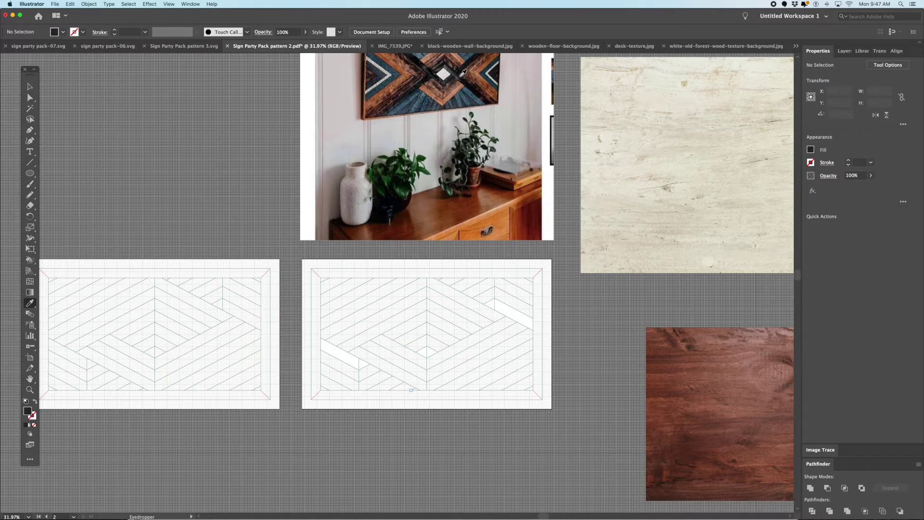
pyautogui.click(30, 86)
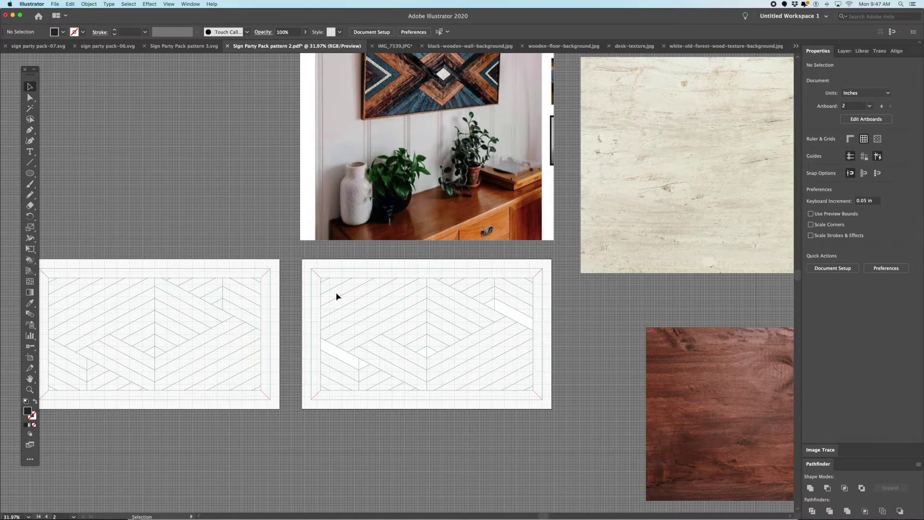
pyautogui.click(566, 422)
pyautogui.press('super+a')
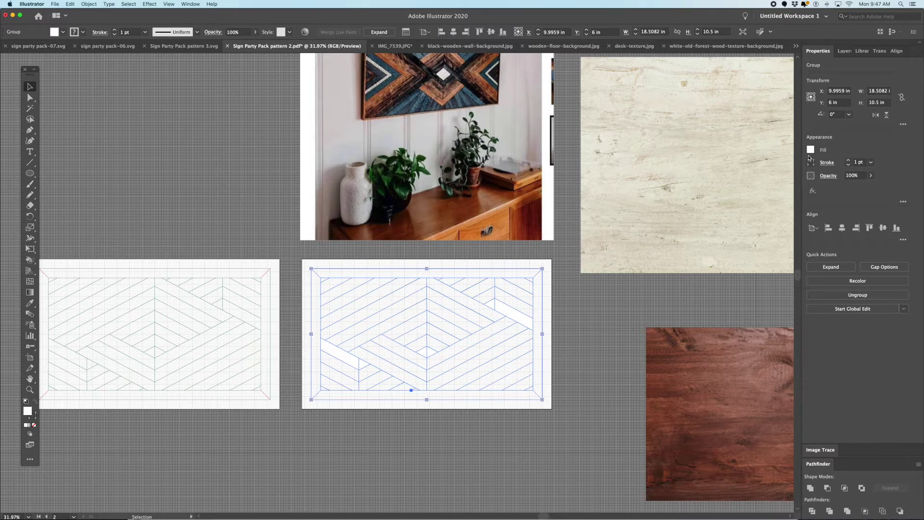
# Resample black from the wall-art photo as the fill, leaving the pattern unpainted
pyautogui.press('i')
pyautogui.click(440, 74)
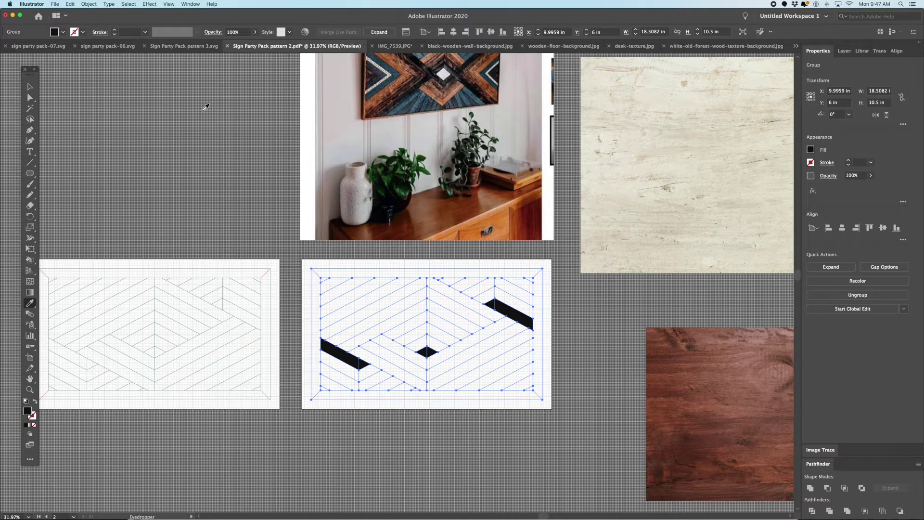
pyautogui.press('super+z')
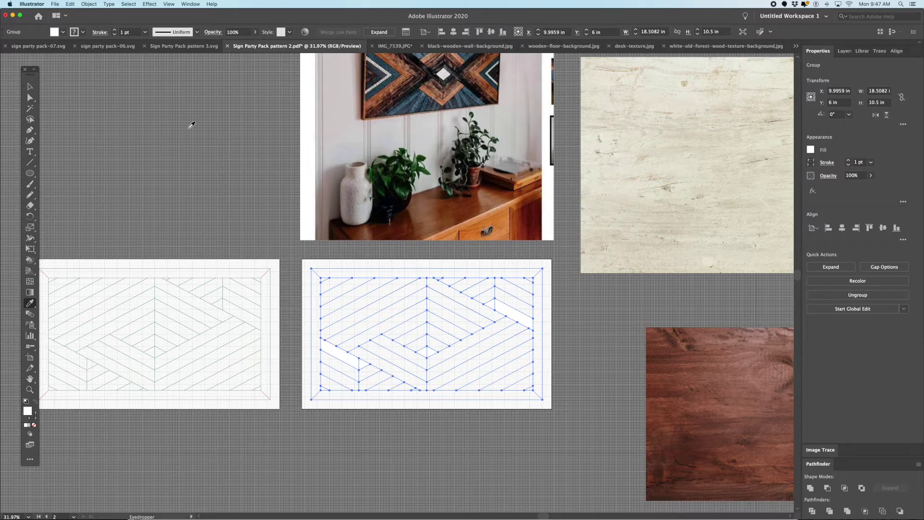
pyautogui.press('v')
pyautogui.click(125, 172)
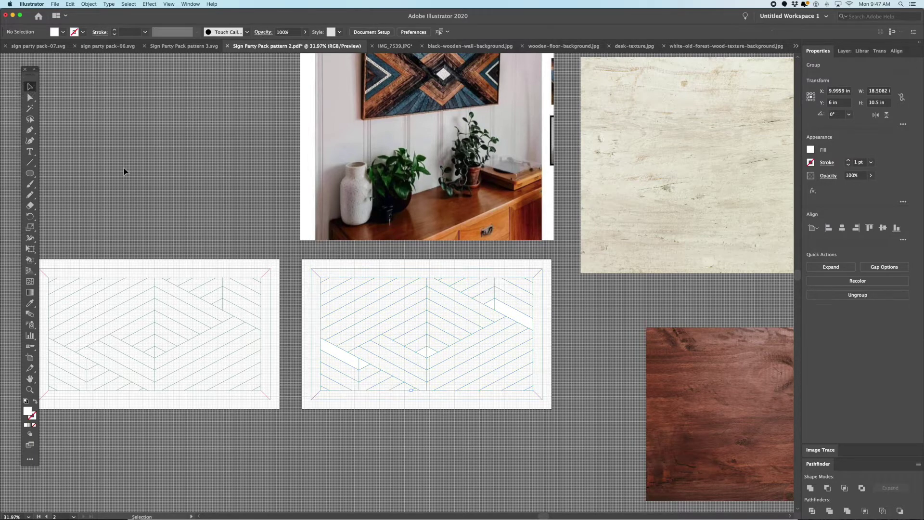
pyautogui.click(29, 303)
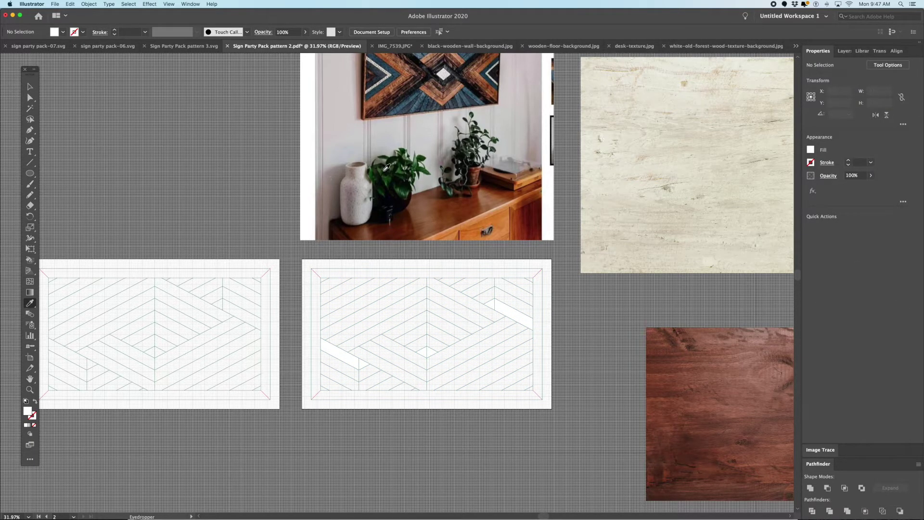
pyautogui.click(436, 76)
pyautogui.click(30, 261)
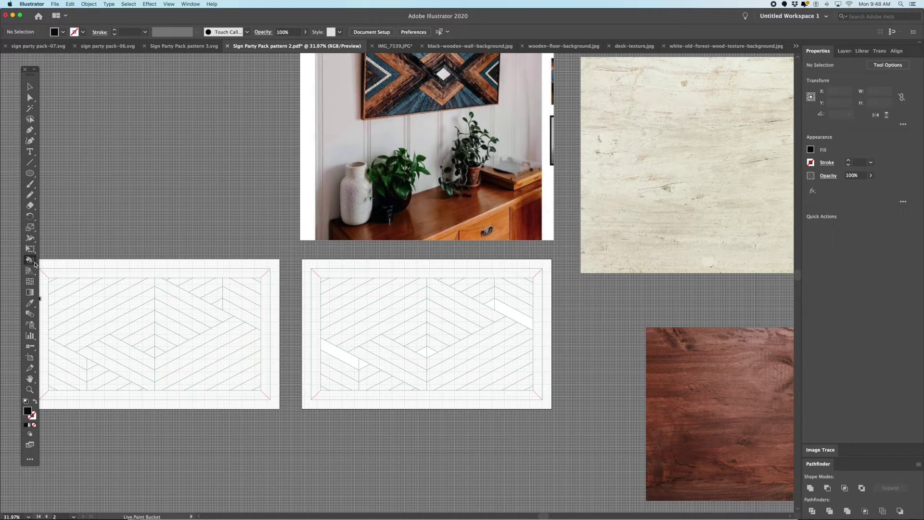
# Paint the band's centre triangle, arms and long diagonal strips black
pyautogui.click(420, 347)
pyautogui.click(438, 342)
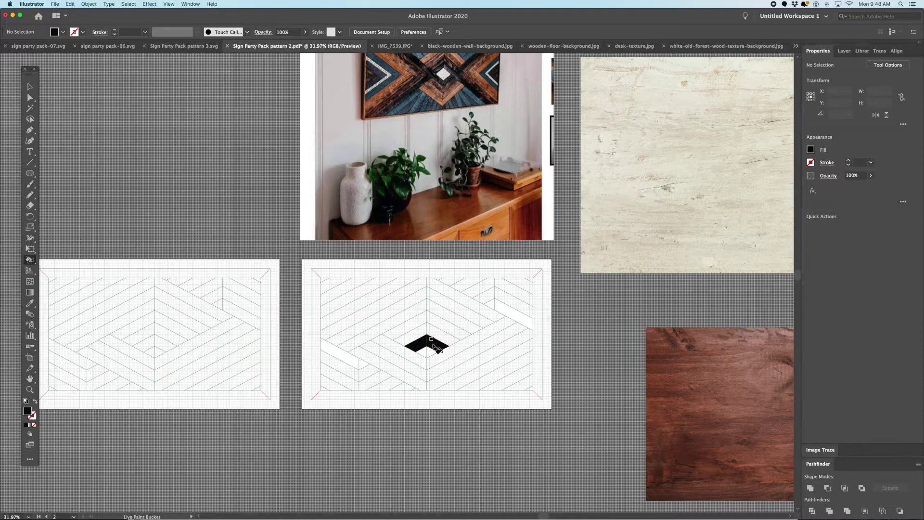
pyautogui.click(415, 362)
pyautogui.click(437, 351)
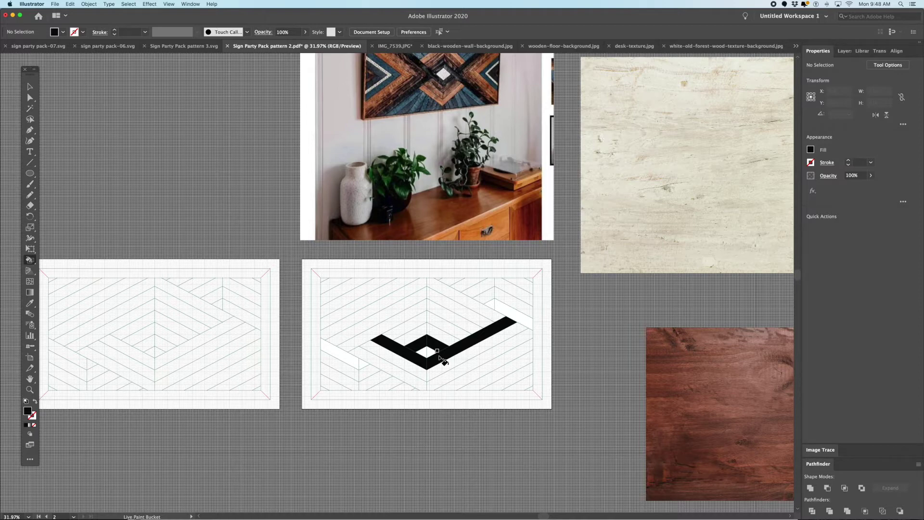
pyautogui.click(462, 302)
pyautogui.click(378, 308)
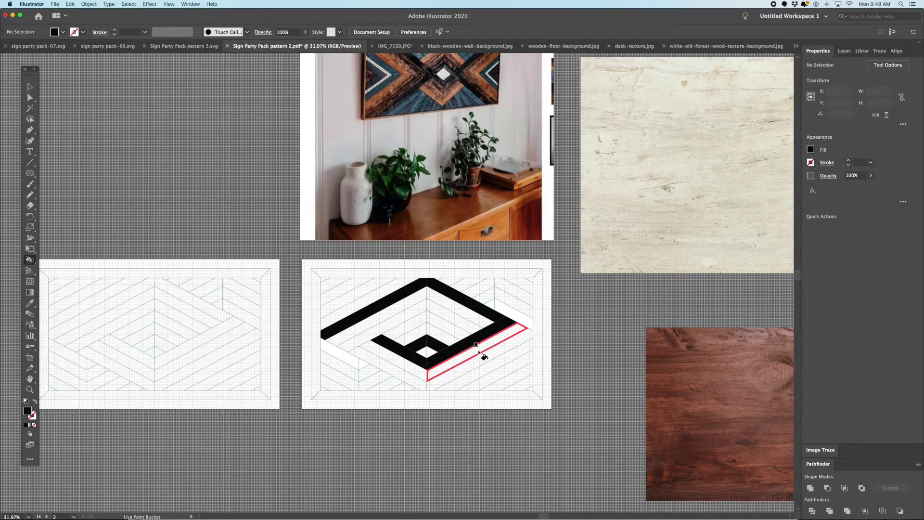
# Paint the remaining lower and upper-right band pieces black, then sample a brown from the wall art
pyautogui.click(503, 377)
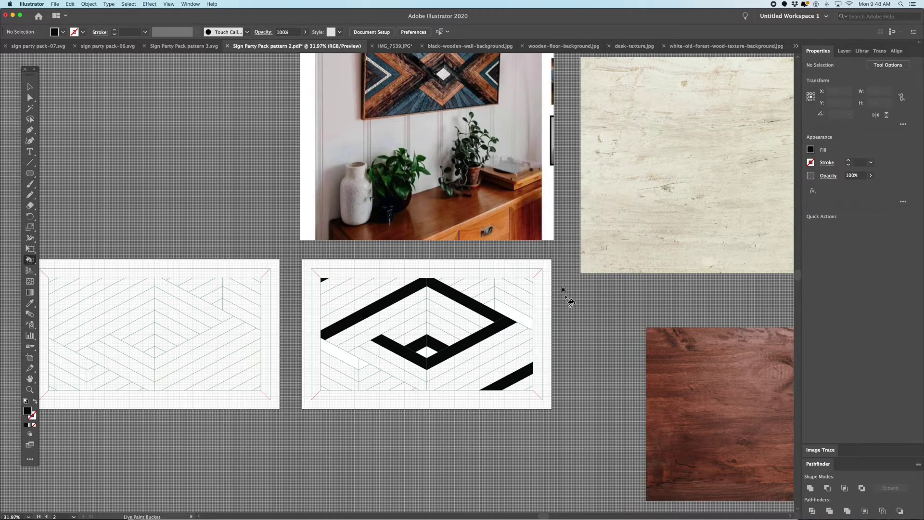
pyautogui.click(519, 303)
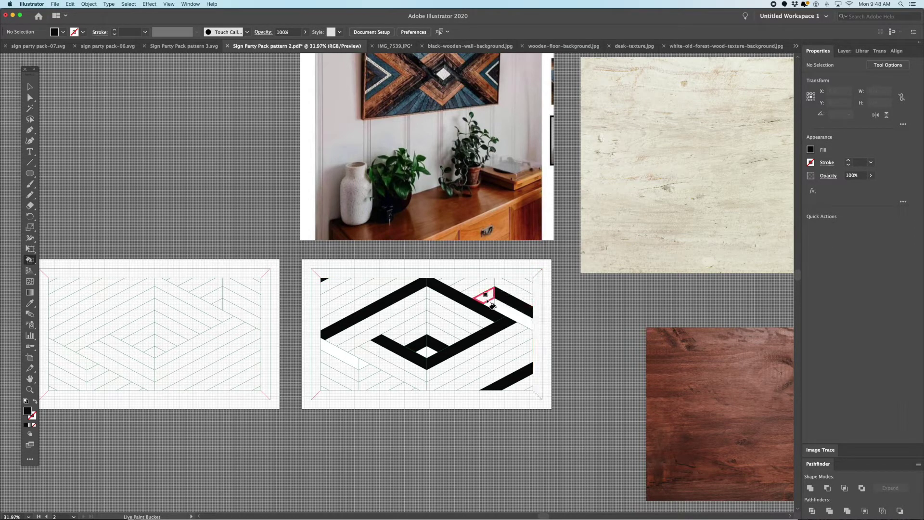
pyautogui.click(482, 303)
pyautogui.click(367, 373)
pyautogui.click(351, 373)
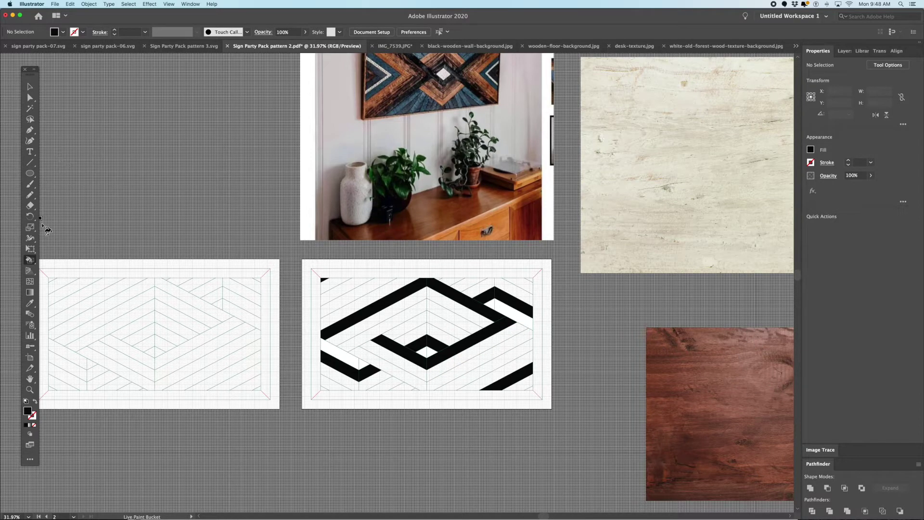
pyautogui.click(30, 304)
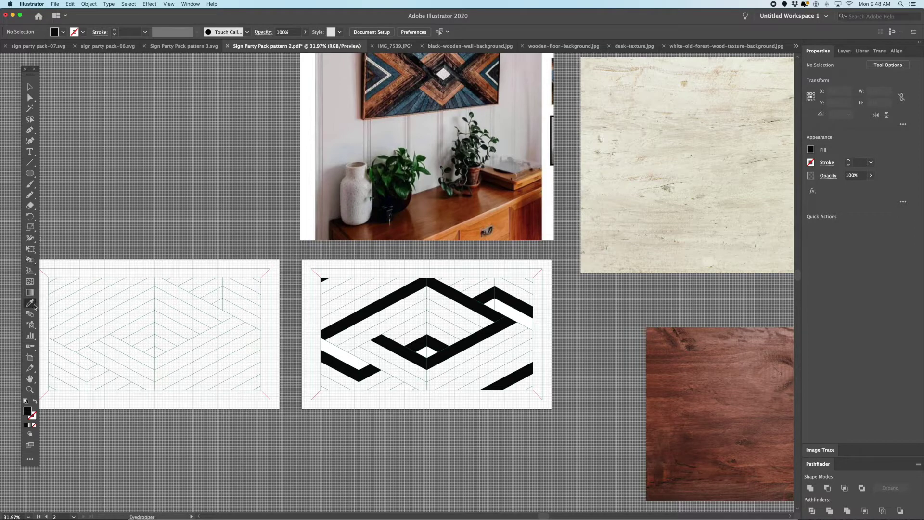
pyautogui.click(439, 82)
# Fill the stripes around the diamond and the upper and lower bands with the sampled brown
pyautogui.click(29, 260)
pyautogui.click(417, 334)
pyautogui.click(435, 336)
pyautogui.click(391, 363)
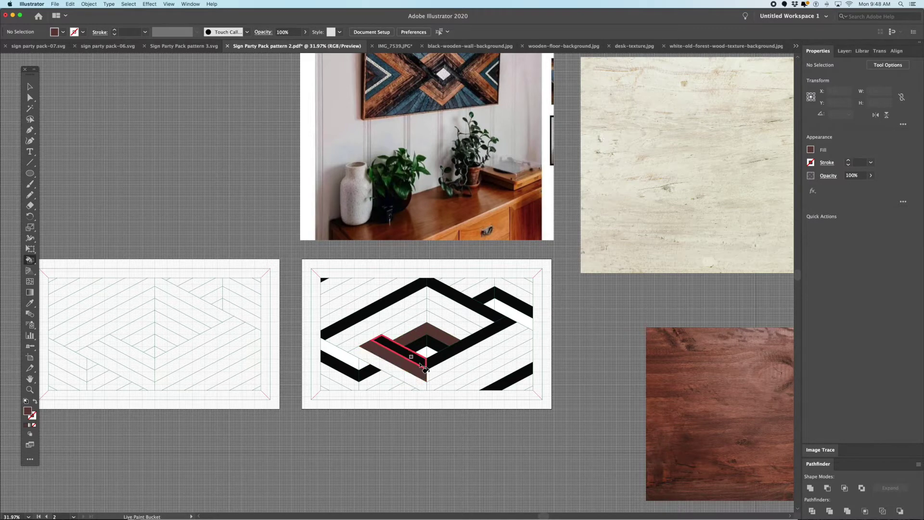
pyautogui.click(445, 369)
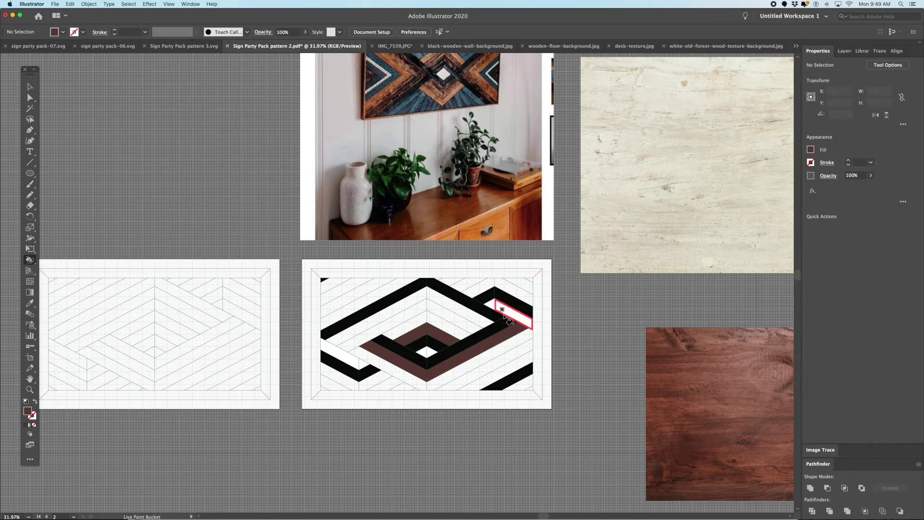
pyautogui.click(476, 290)
pyautogui.click(508, 291)
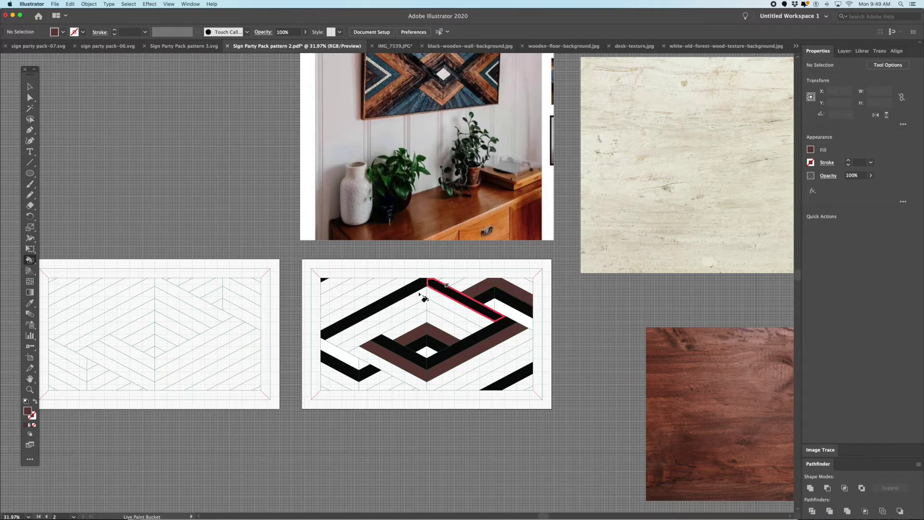
pyautogui.click(369, 299)
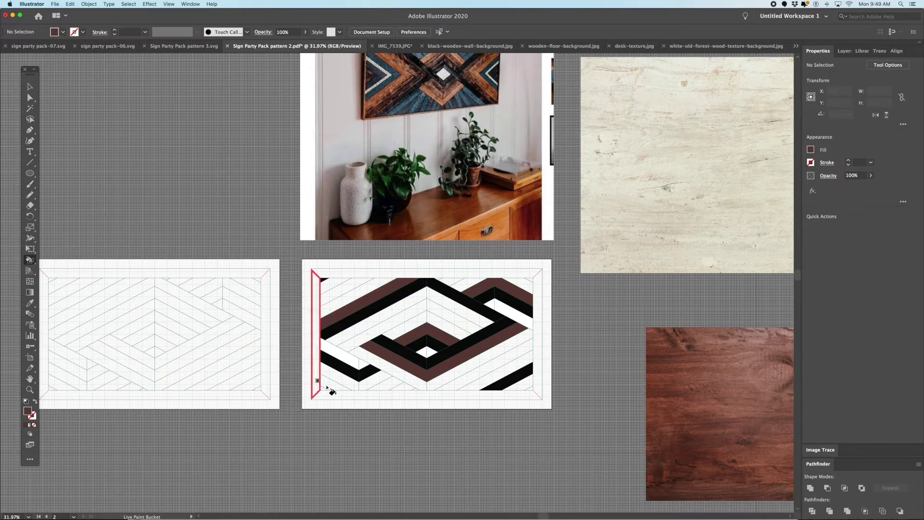
pyautogui.click(334, 375)
pyautogui.click(374, 383)
pyautogui.click(526, 383)
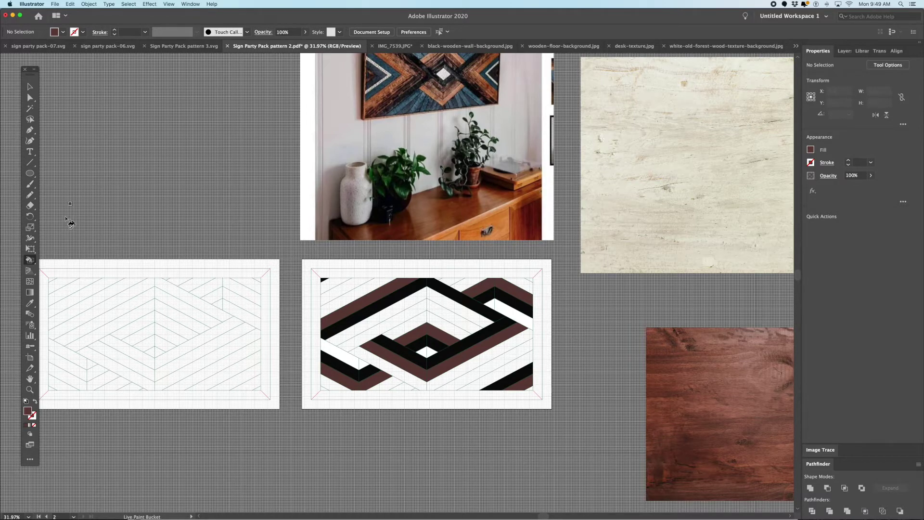
# Fill more central, lower and upper-left stripes with a darker brown
pyautogui.click(35, 304)
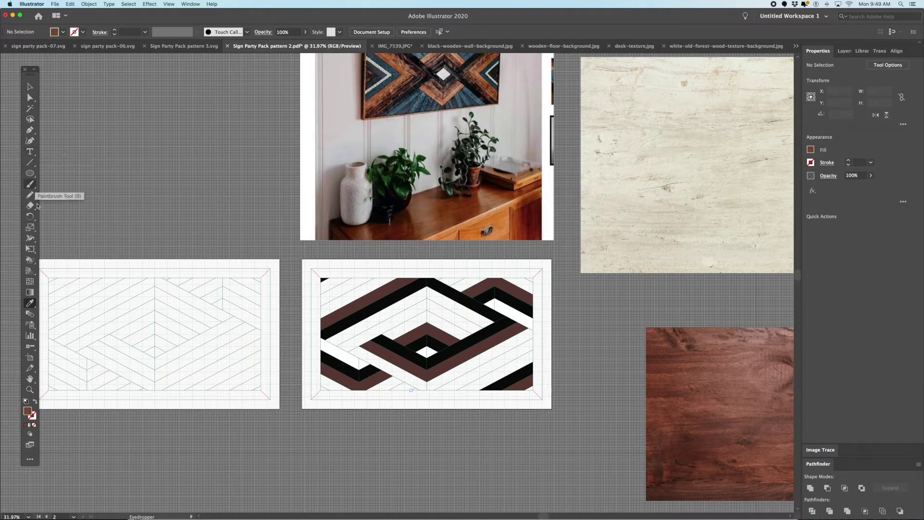
pyautogui.click(30, 259)
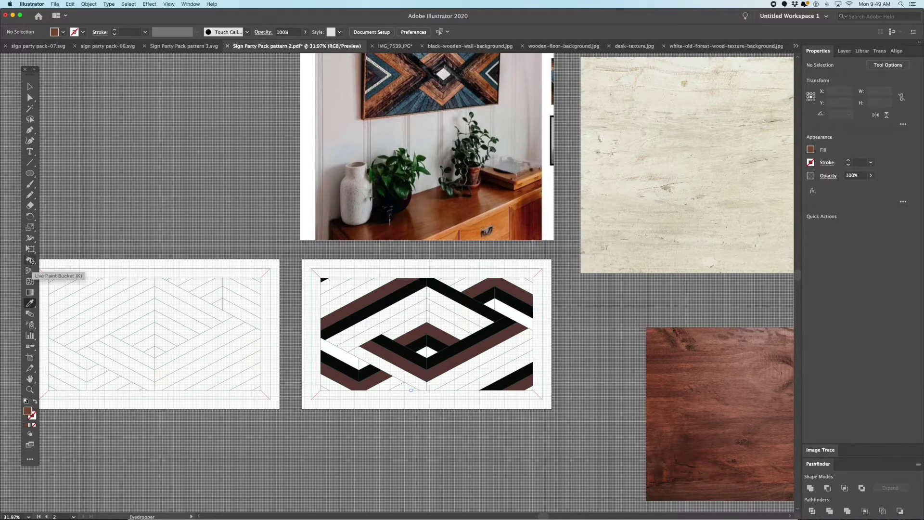
pyautogui.click(440, 327)
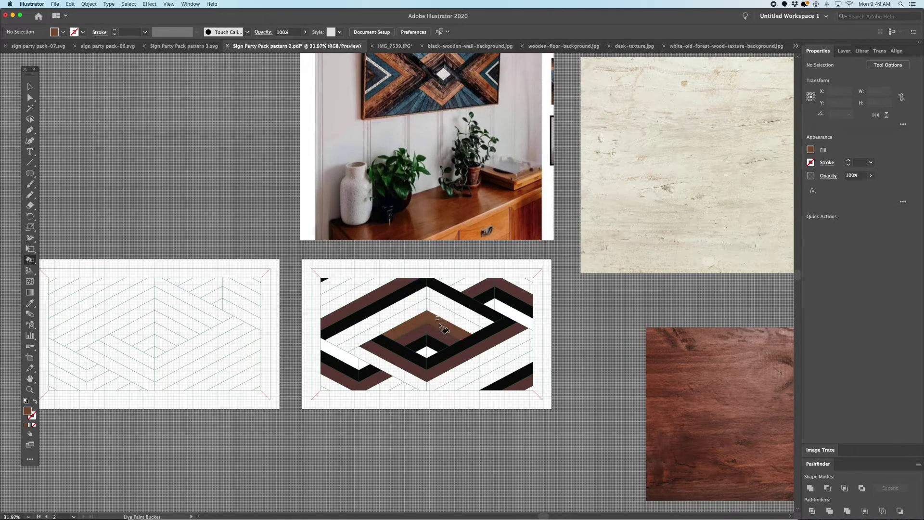
pyautogui.click(395, 372)
pyautogui.click(452, 378)
pyautogui.click(468, 285)
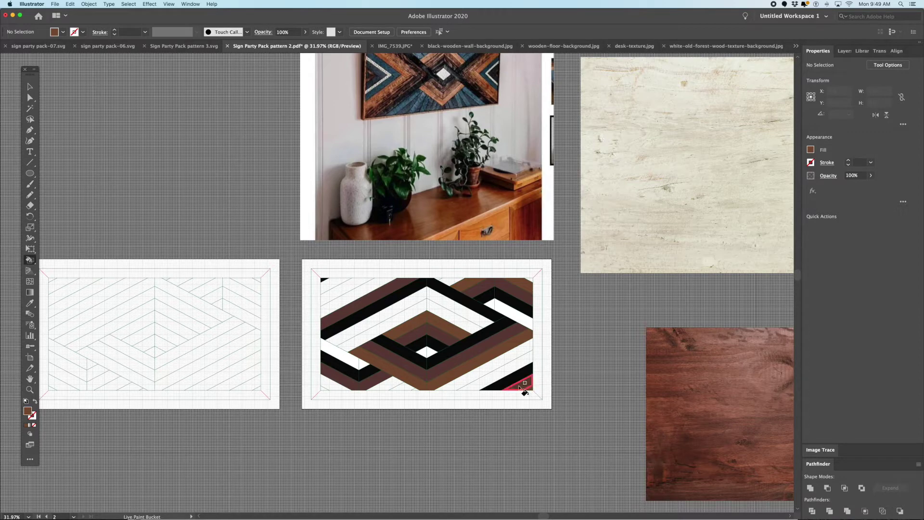
pyautogui.click(344, 378)
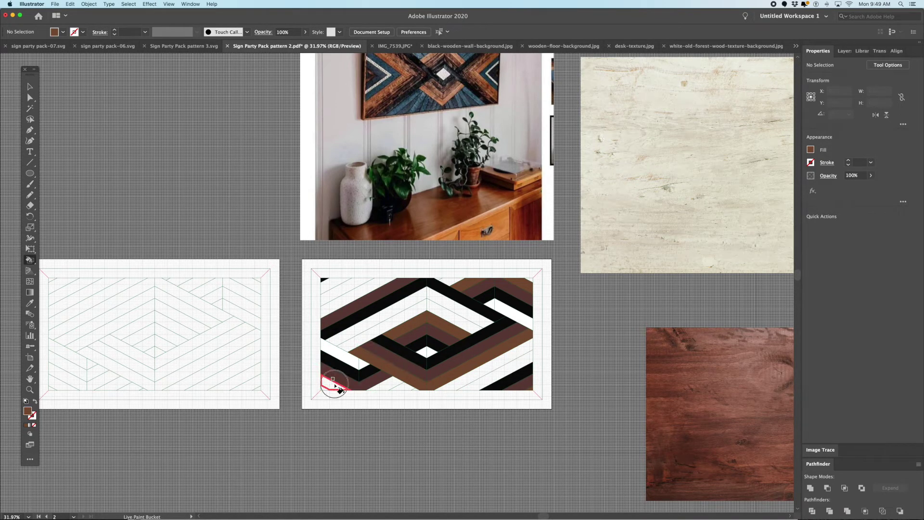
pyautogui.click(354, 313)
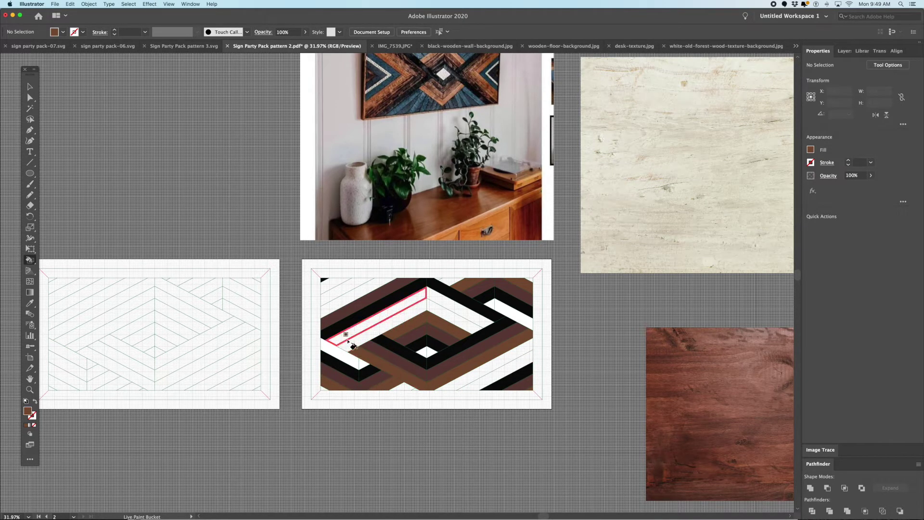
pyautogui.click(327, 314)
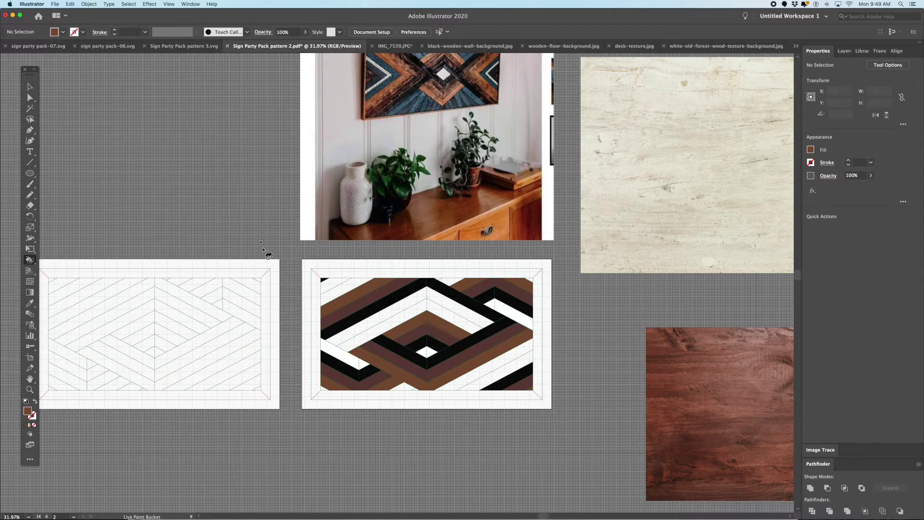
# Sample a light tan and fill the faces around the inner diamond and outer strips
pyautogui.click(32, 301)
pyautogui.click(430, 91)
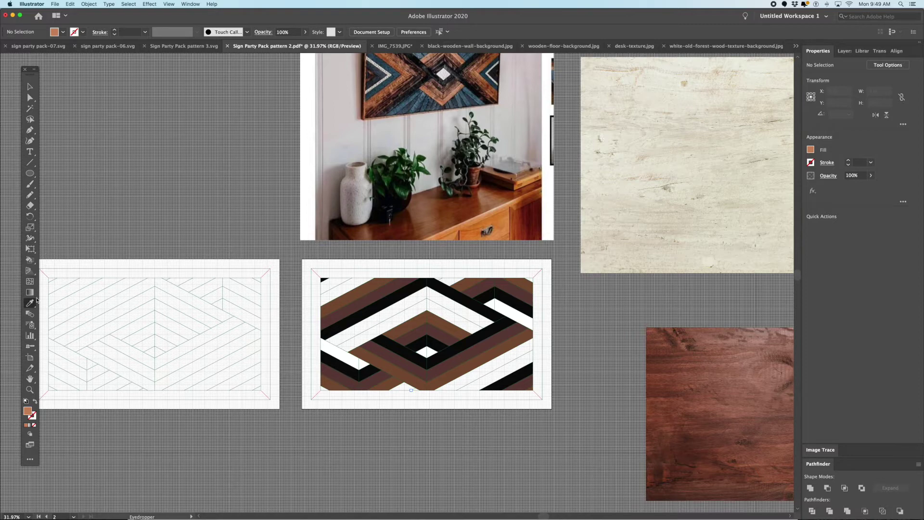
pyautogui.click(30, 259)
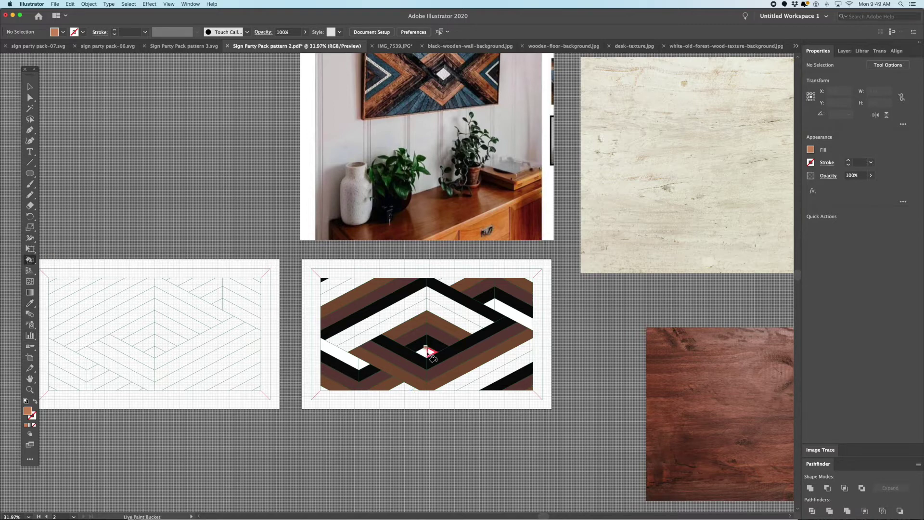
pyautogui.click(378, 324)
pyautogui.click(450, 318)
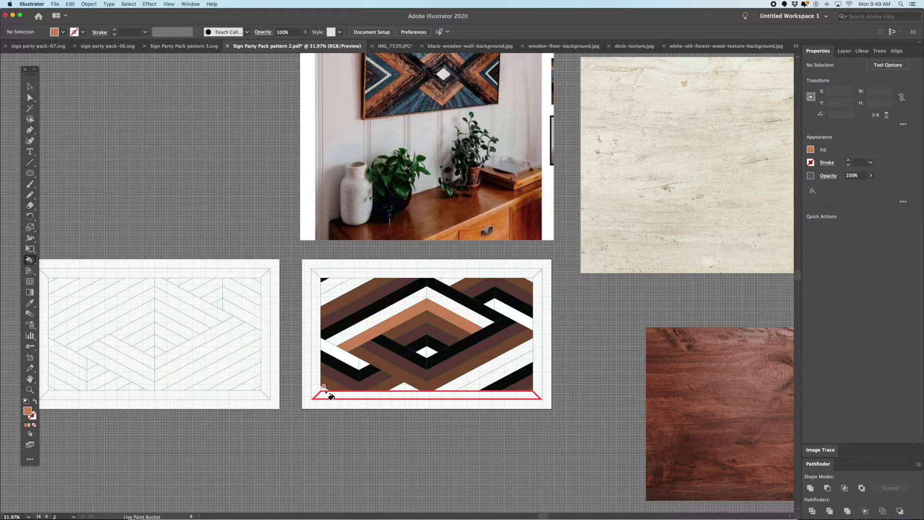
pyautogui.click(416, 387)
pyautogui.click(493, 369)
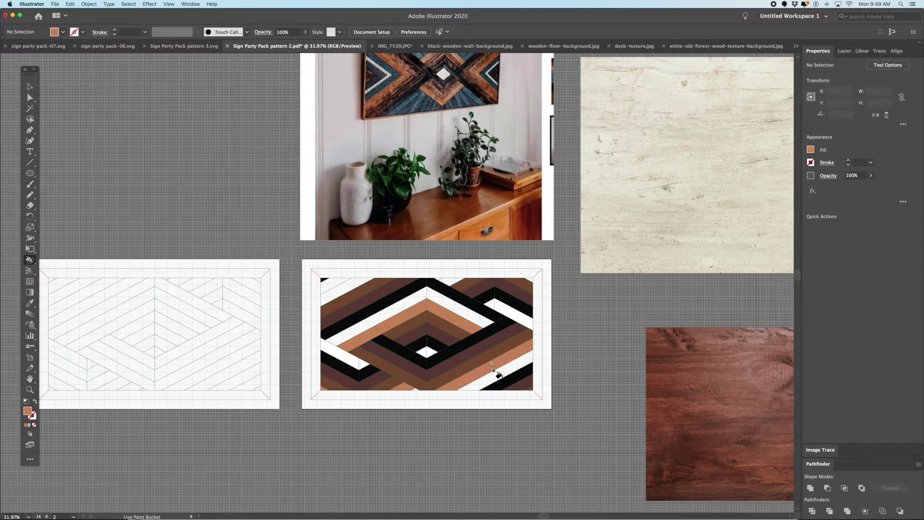
pyautogui.click(455, 288)
pyautogui.click(342, 293)
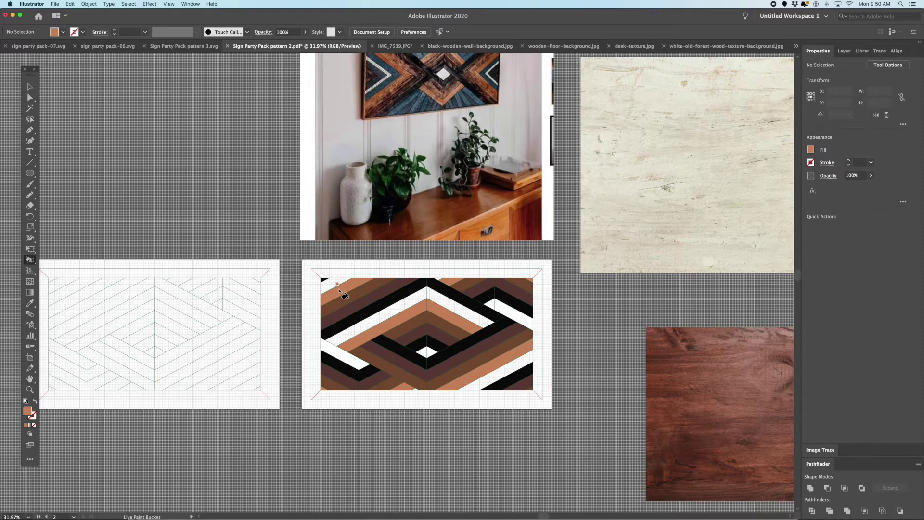
pyautogui.click(31, 304)
pyautogui.click(416, 100)
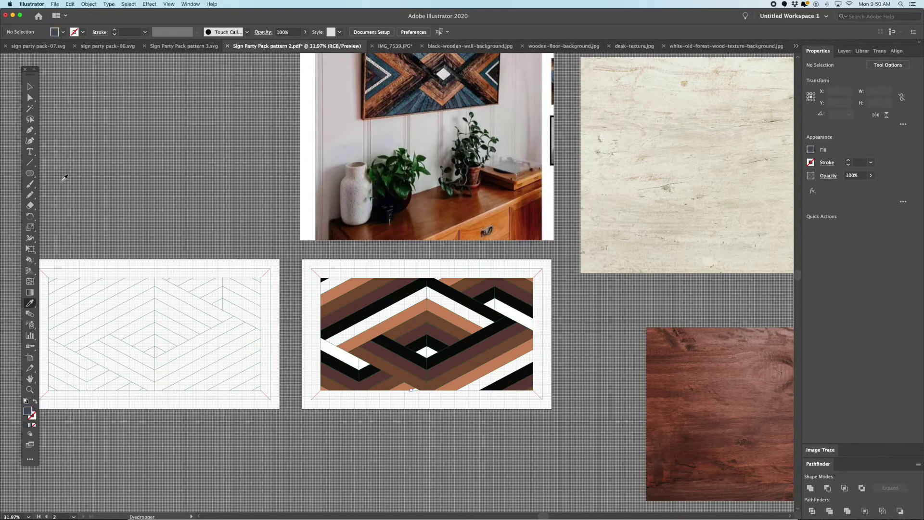
# Fill the central band, lower-right band, top-left corner and bottom sliver blue-grey
pyautogui.click(30, 260)
pyautogui.click(407, 308)
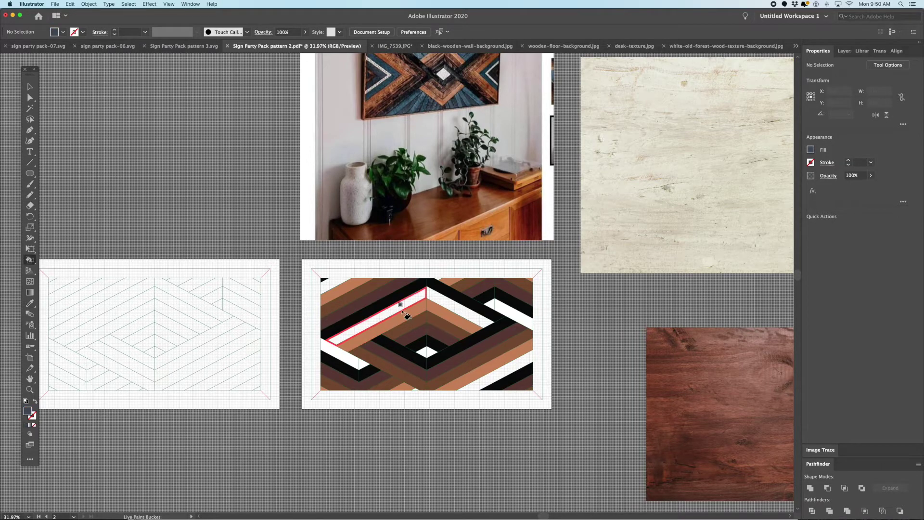
pyautogui.click(450, 308)
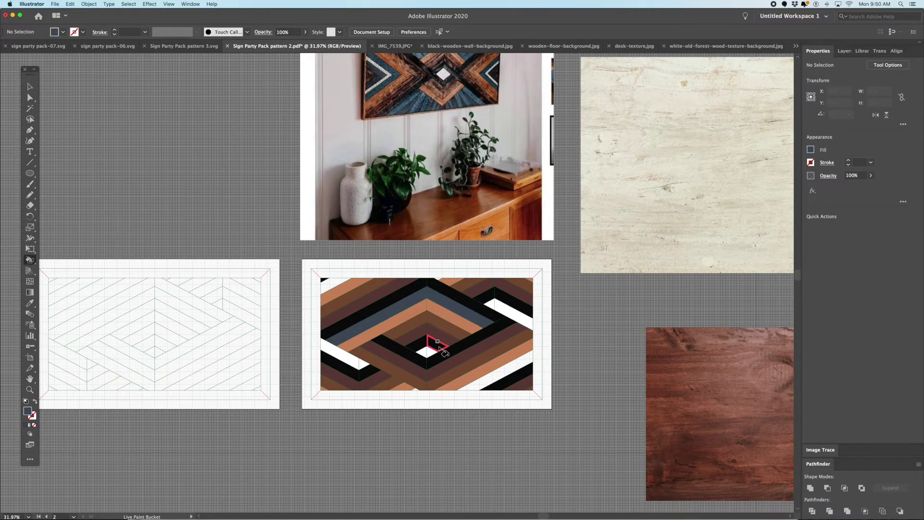
pyautogui.click(491, 385)
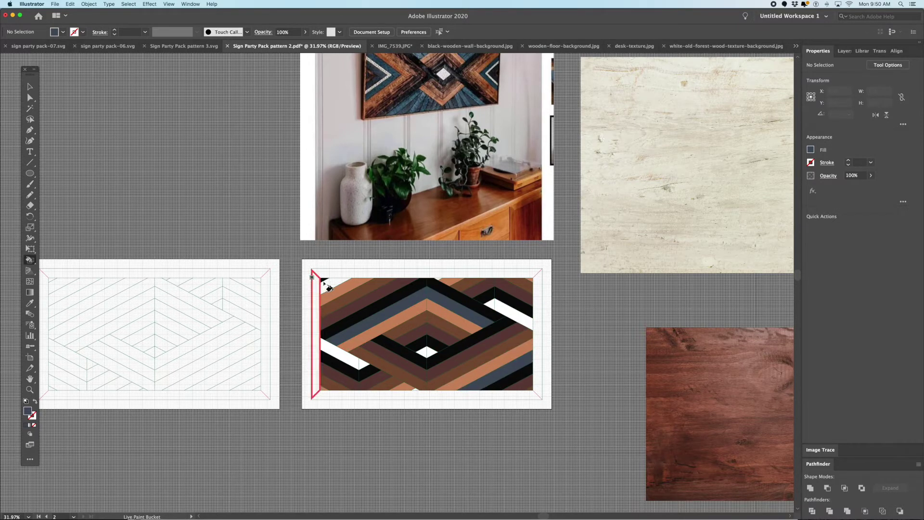
pyautogui.click(333, 287)
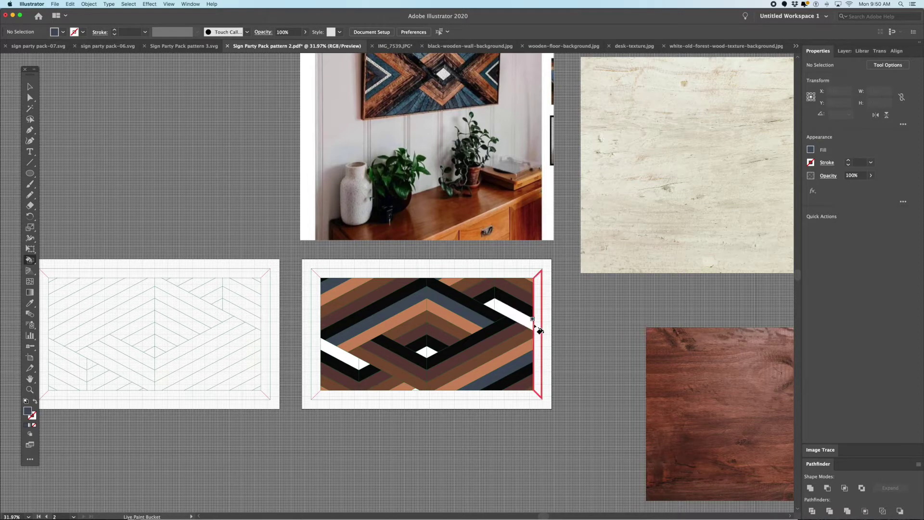
pyautogui.click(417, 390)
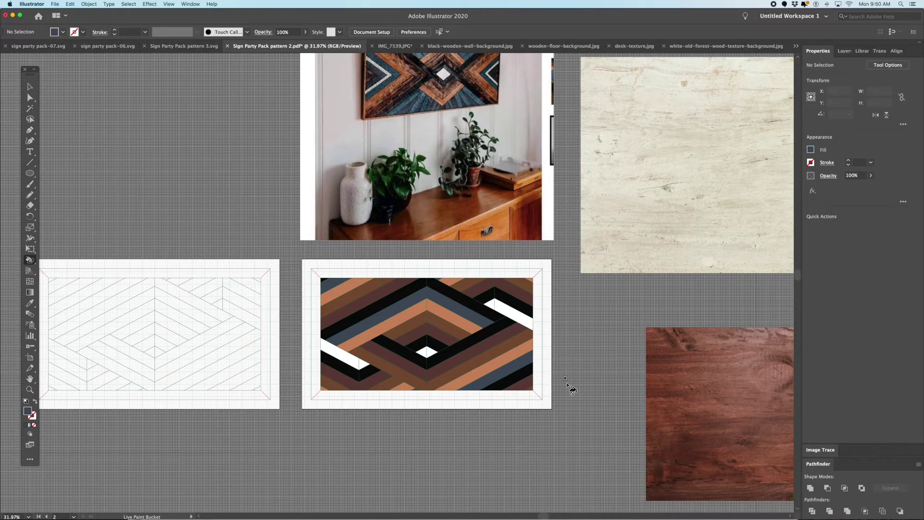
pyautogui.scroll(-5, 567, 378)
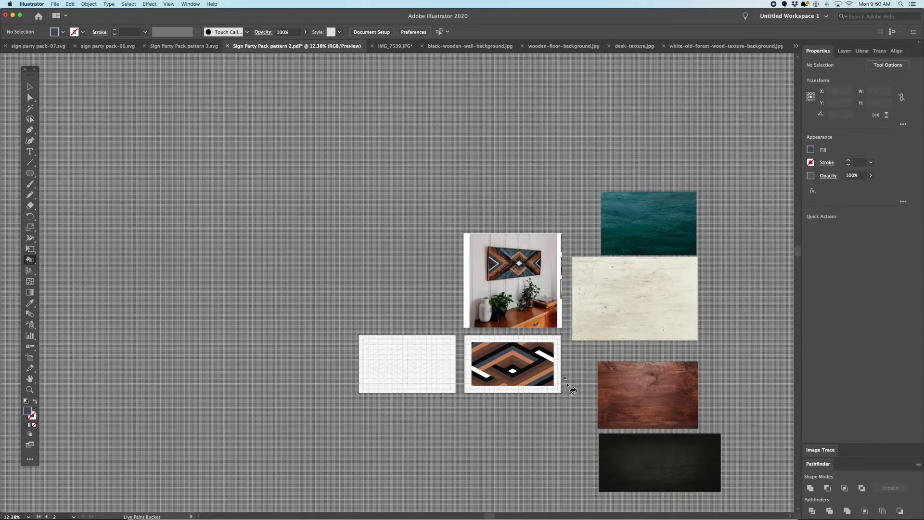
pyautogui.hscroll(5, 572, 386)
pyautogui.scroll(2, 445, 283)
pyautogui.scroll(2, 444, 283)
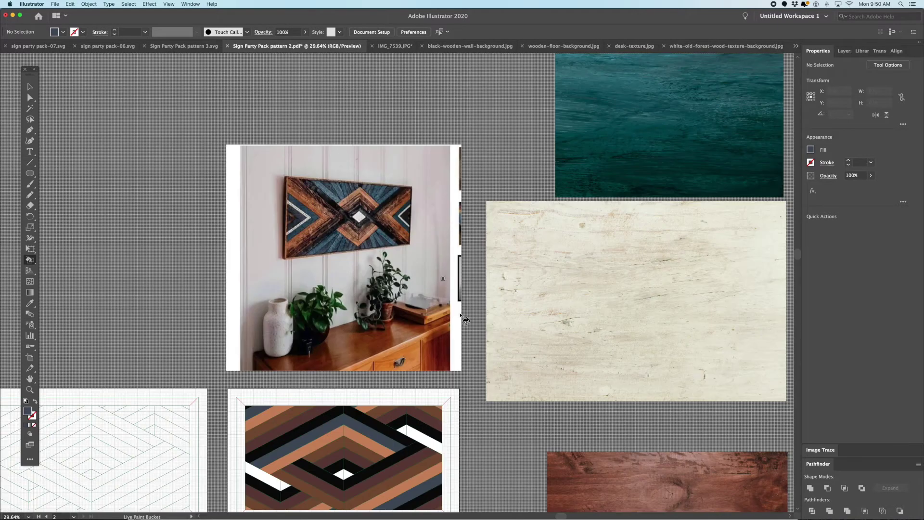
pyautogui.scroll(-5, 491, 427)
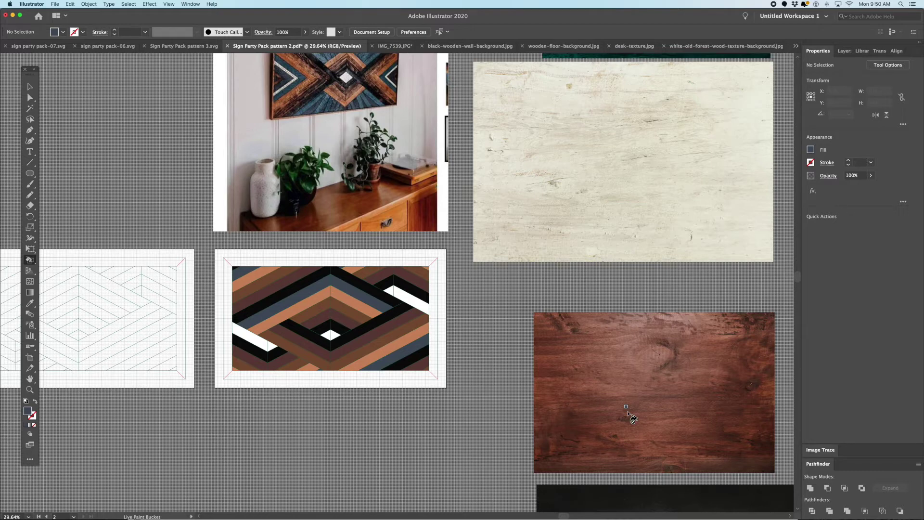
pyautogui.hscroll(4, 630, 417)
pyautogui.scroll(-1, 631, 417)
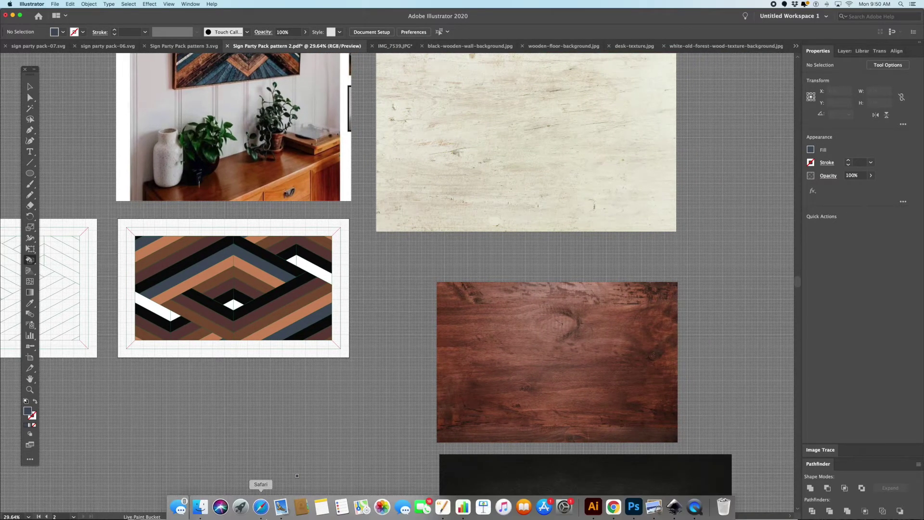
pyautogui.click(200, 506)
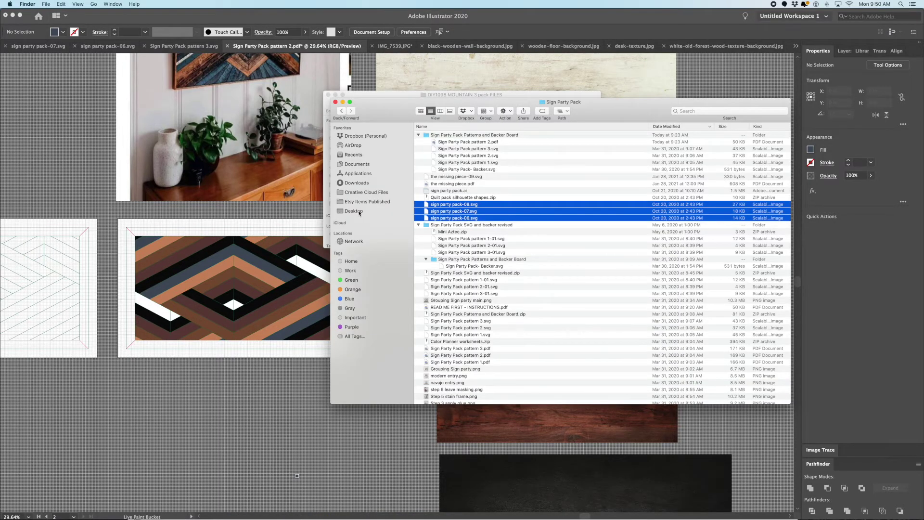
# Search the Desktop for 'wood' and open the WOOD folder
pyautogui.click(359, 212)
pyautogui.click(713, 111)
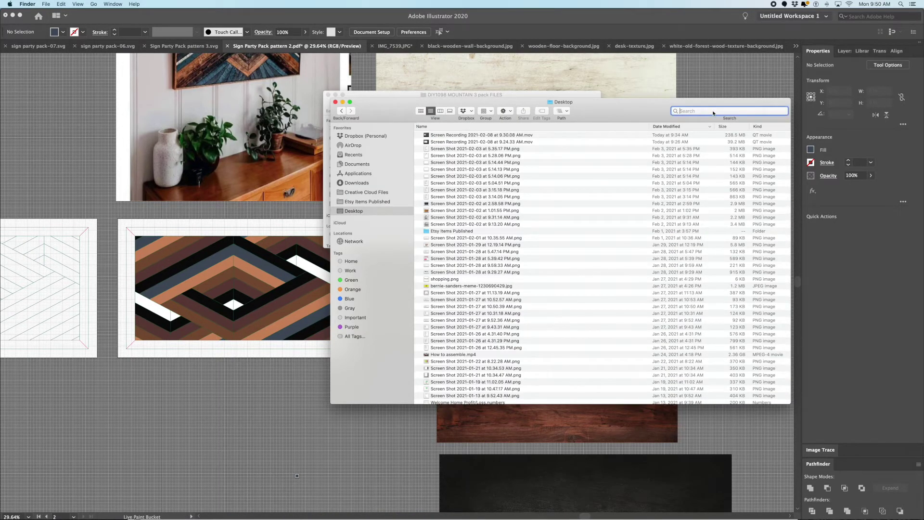
pyautogui.write('wood')
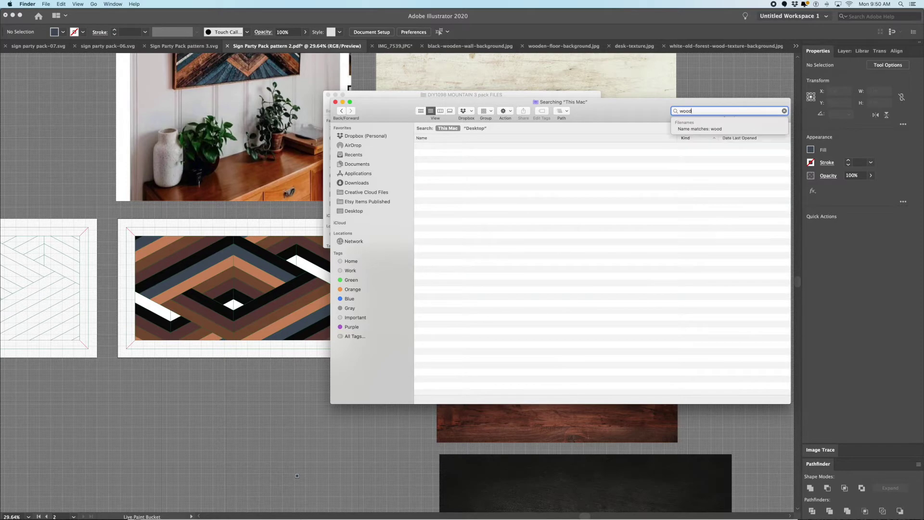
pyautogui.click(481, 129)
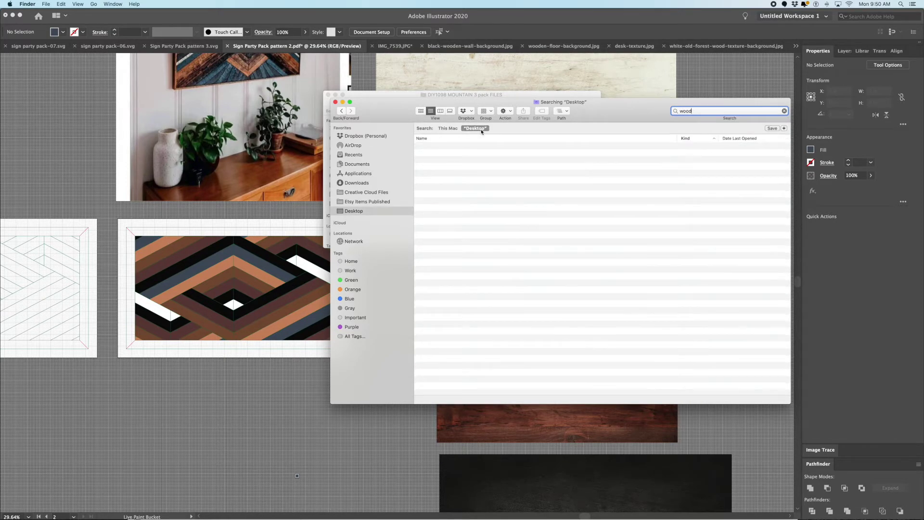
pyautogui.click(448, 128)
pyautogui.click(467, 129)
pyautogui.click(447, 146)
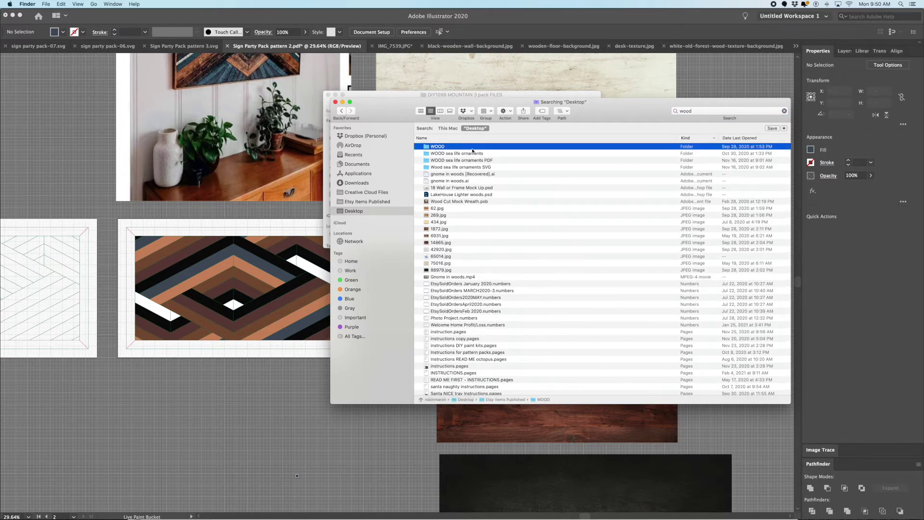
pyautogui.doubleClick(447, 147)
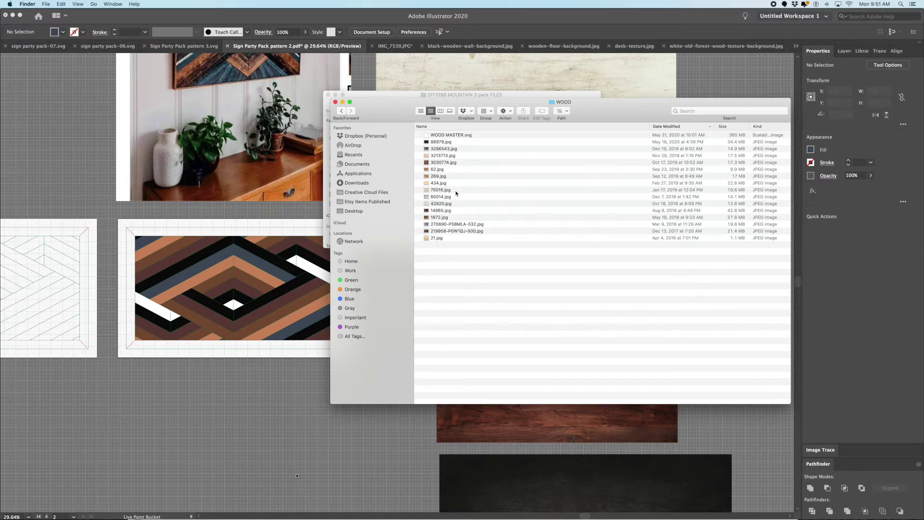
# Open 62.jpg, 269.jpg, 1872.jpg and 3030774.jpg together in Adobe Illustrator 2020
pyautogui.click(443, 170)
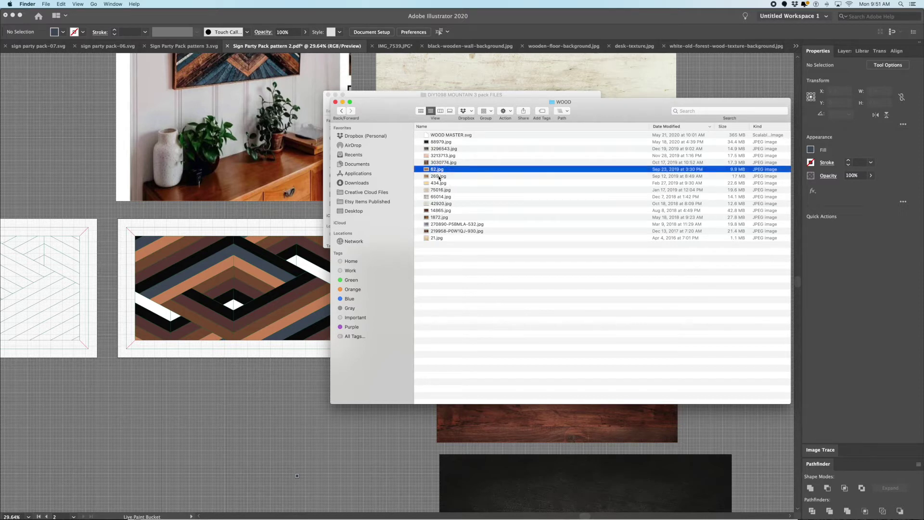
pyautogui.keyDown('shift'); pyautogui.click(439, 176); pyautogui.keyUp('shift')
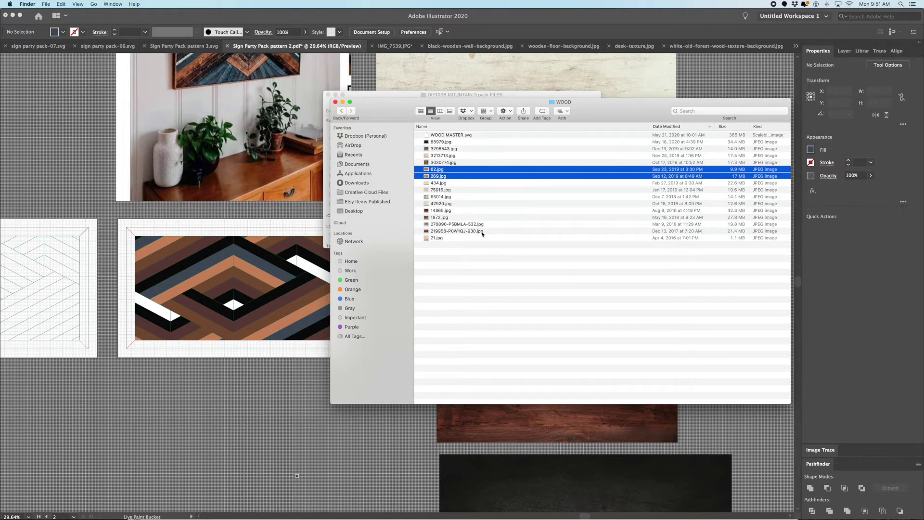
pyautogui.keyDown('super'); pyautogui.click(439, 218); pyautogui.keyUp('super')
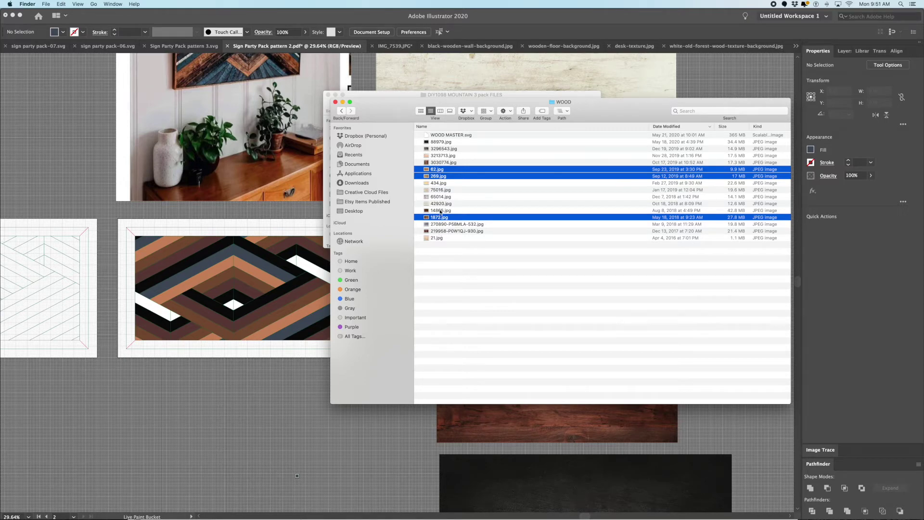
pyautogui.keyDown('super'); pyautogui.click(442, 163); pyautogui.keyUp('super')
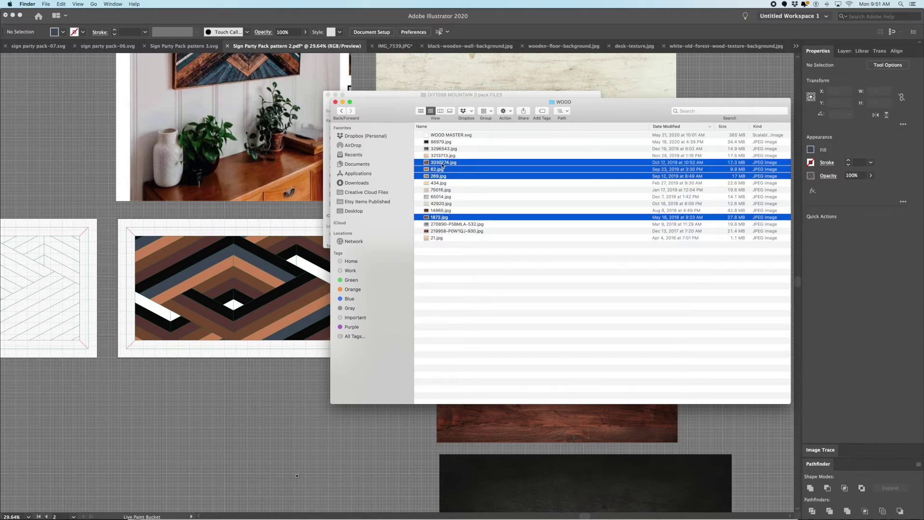
pyautogui.rightClick(442, 164)
pyautogui.moveTo(487, 185)
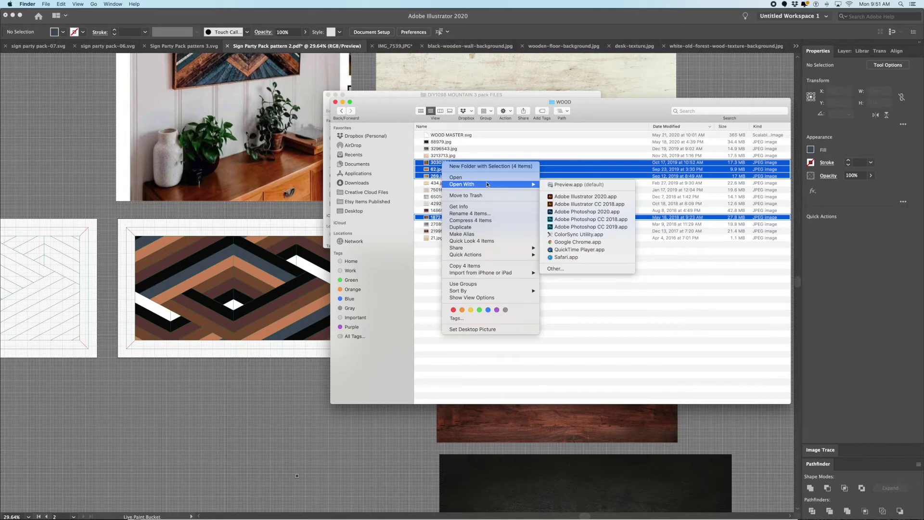
pyautogui.click(565, 185)
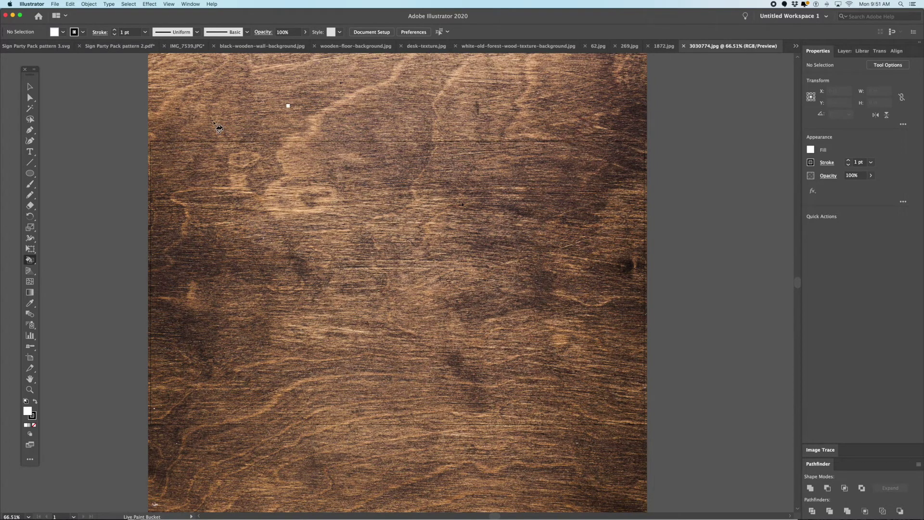
# Copy the 3030774.jpg wood image and go back to the Sign Party Pack pattern 2.pdf document
pyautogui.click(33, 87)
pyautogui.click(342, 183)
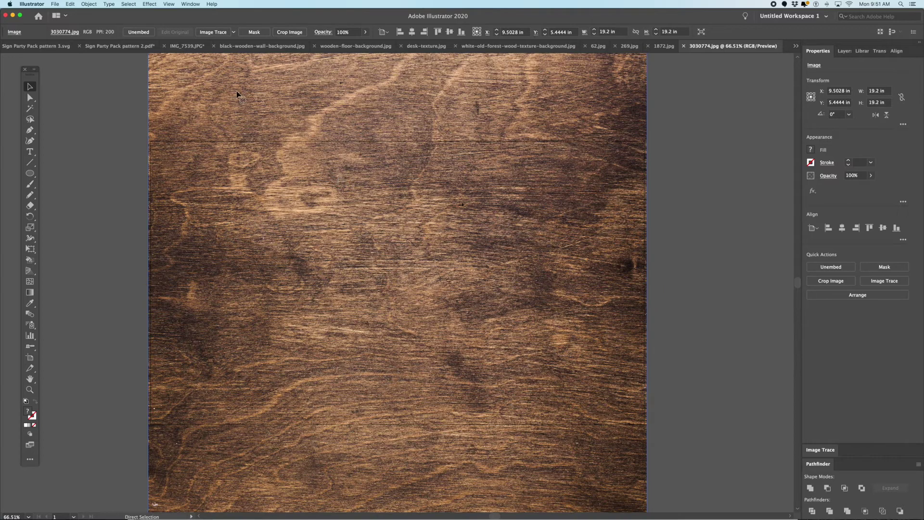
pyautogui.press('super+grave')
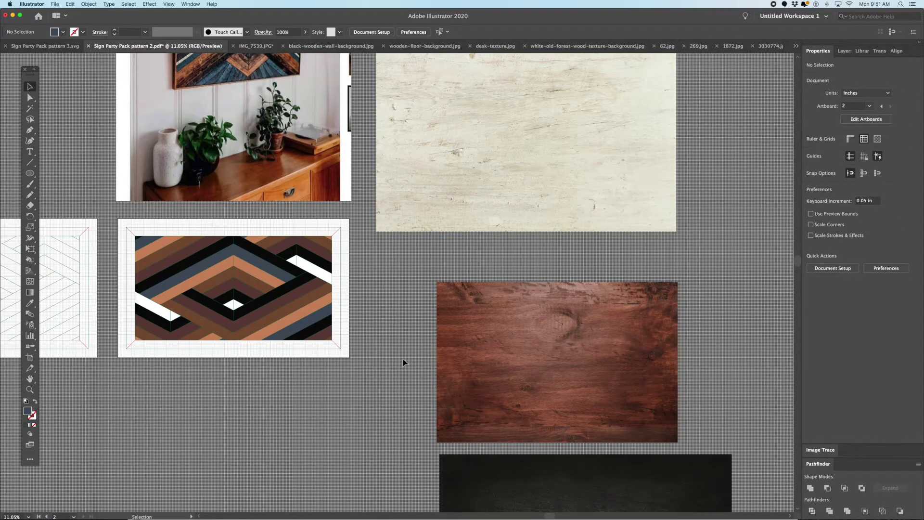
# Paste the wood image beside the reddish wood photo, then return to the 3030774.jpg document
pyautogui.scroll(-3, 404, 362)
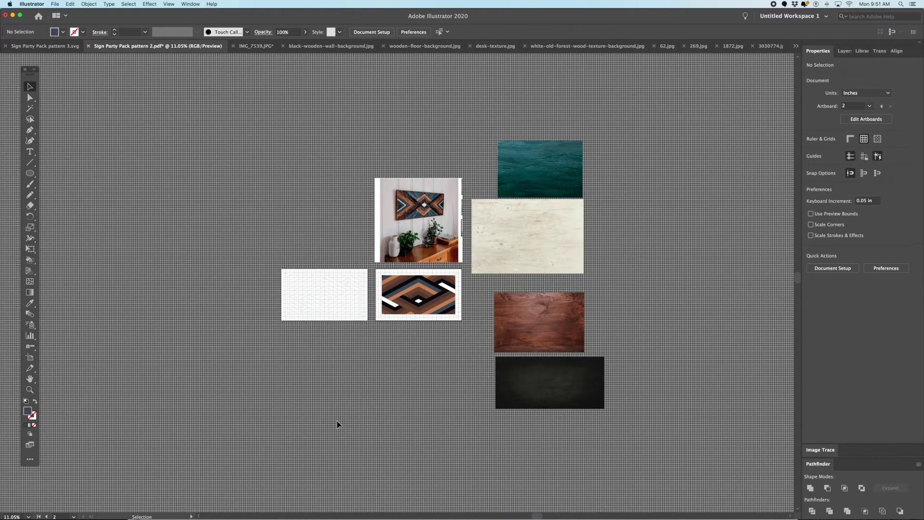
pyautogui.press('super+v')
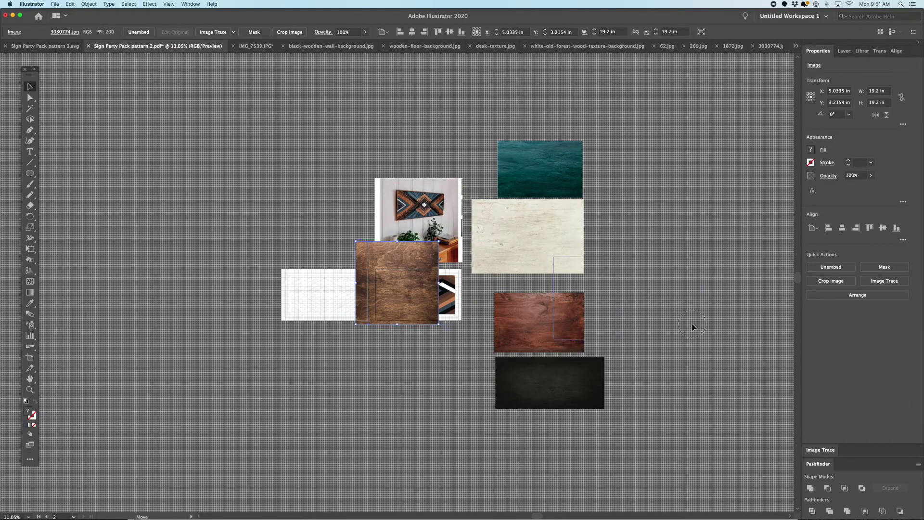
pyautogui.moveTo(653, 315); pyautogui.dragTo(653, 316)
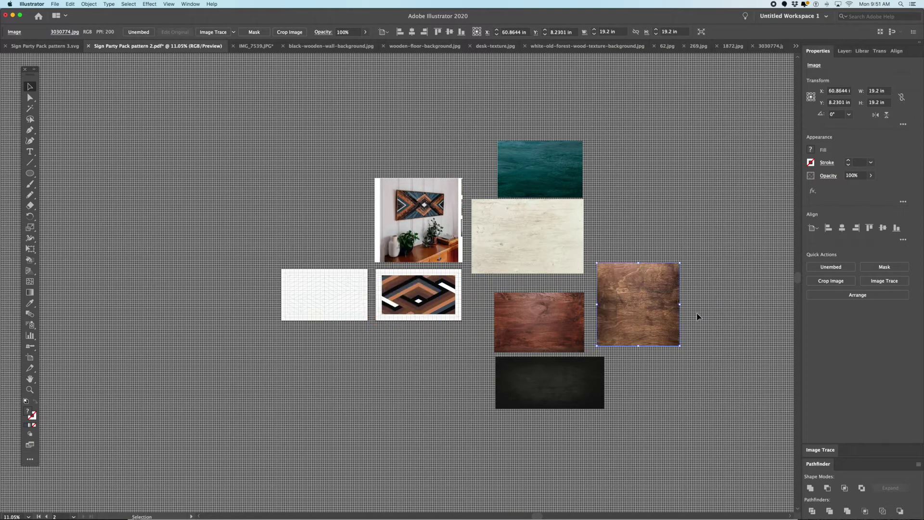
pyautogui.click(656, 313)
pyautogui.moveTo(655, 316); pyautogui.dragTo(626, 317)
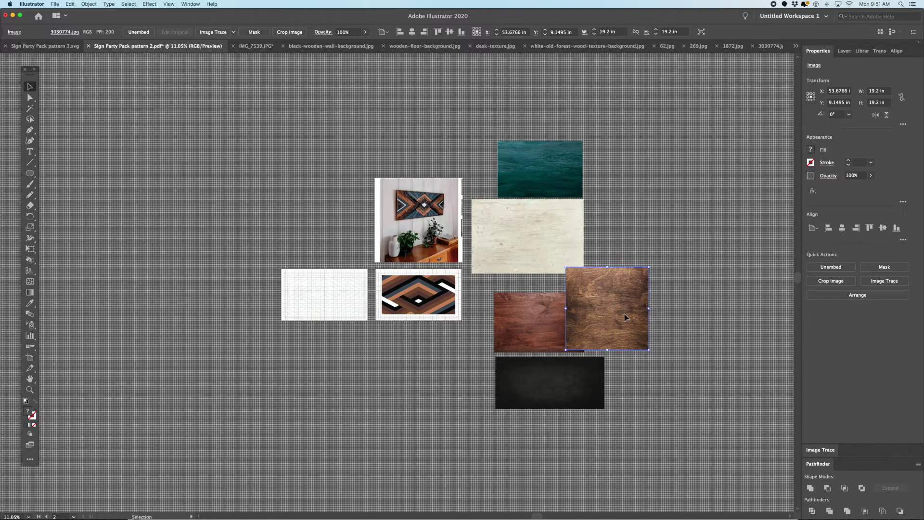
pyautogui.press('super+z')
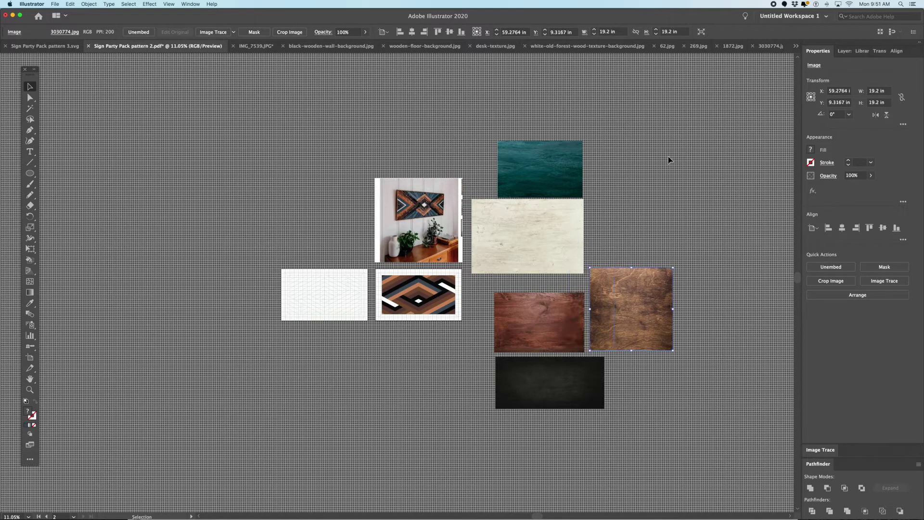
pyautogui.click(770, 45)
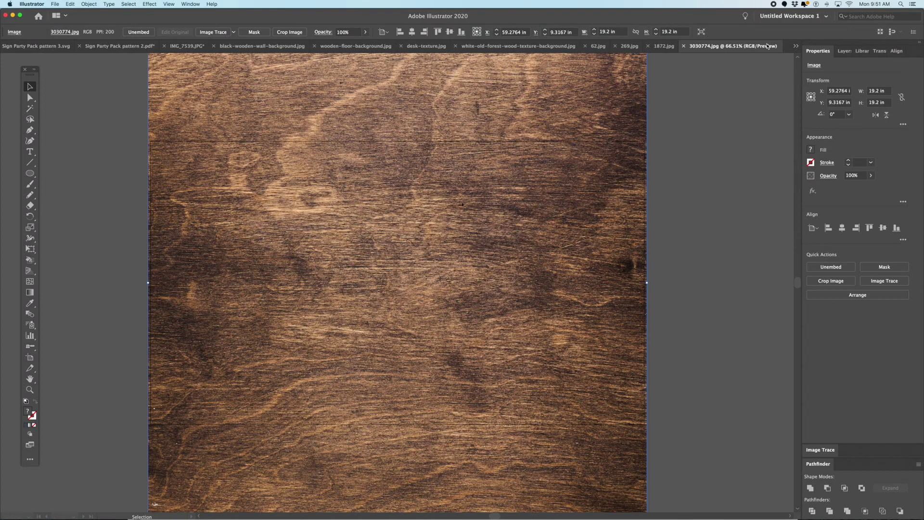
# Copy the 1872.jpg wood image into the pattern 2 document, over the reddish wood photo
pyautogui.click(665, 46)
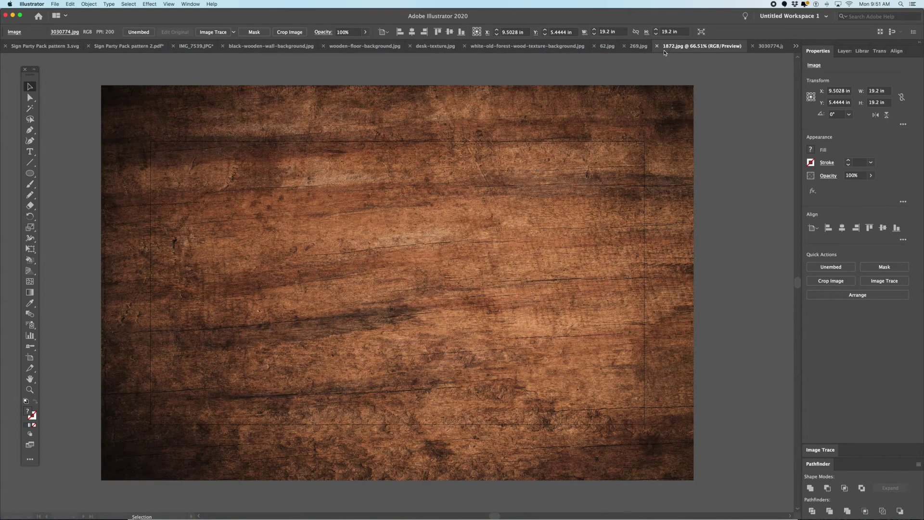
pyautogui.click(468, 212)
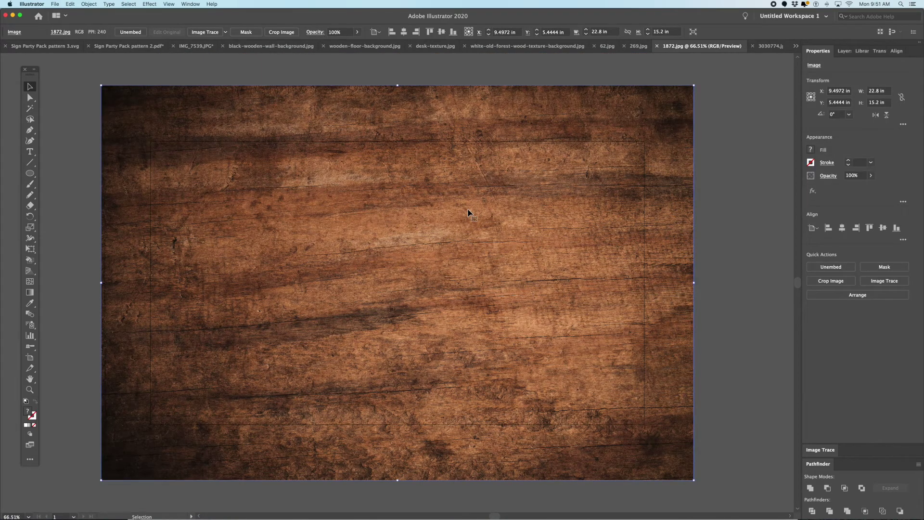
pyautogui.click(107, 47)
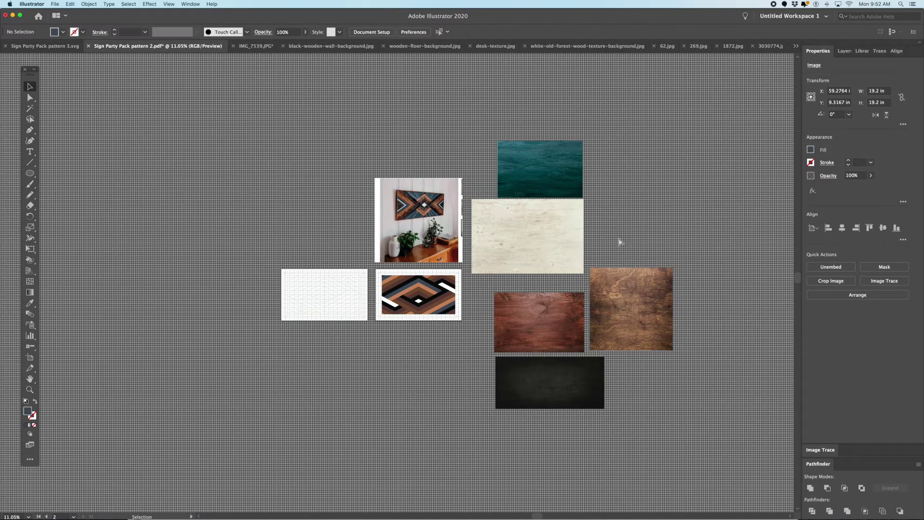
pyautogui.hotkey('ctrl', 'v')
pyautogui.moveTo(429, 291); pyautogui.dragTo(618, 328)
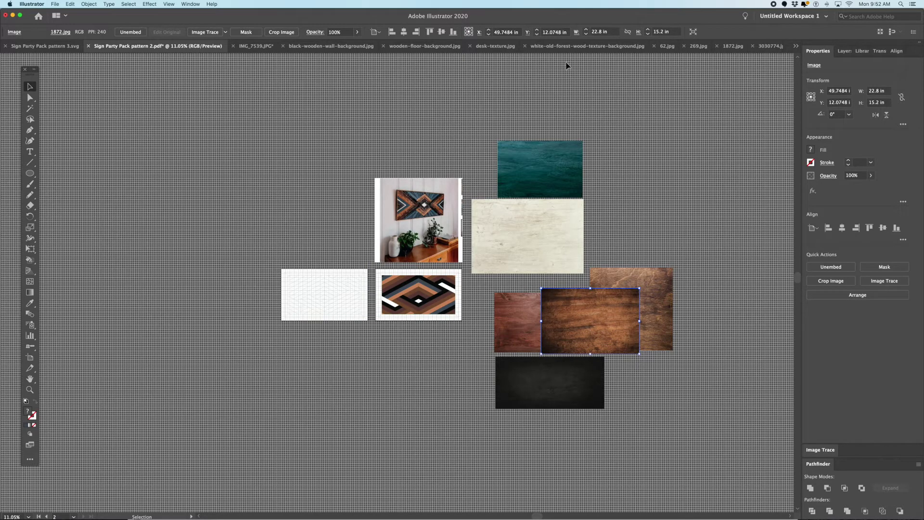
# Copy the 269.jpg light wood image into the pattern document near the pattern
pyautogui.click(728, 46)
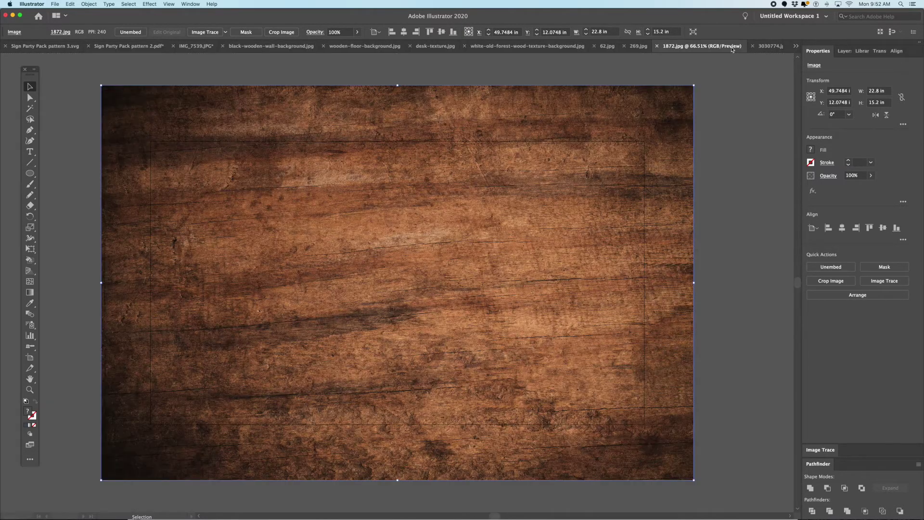
pyautogui.click(640, 46)
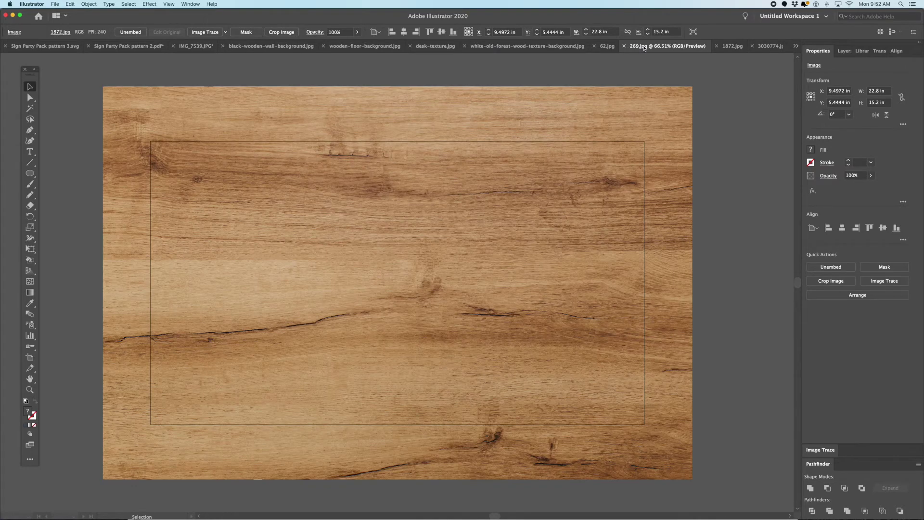
pyautogui.click(423, 230)
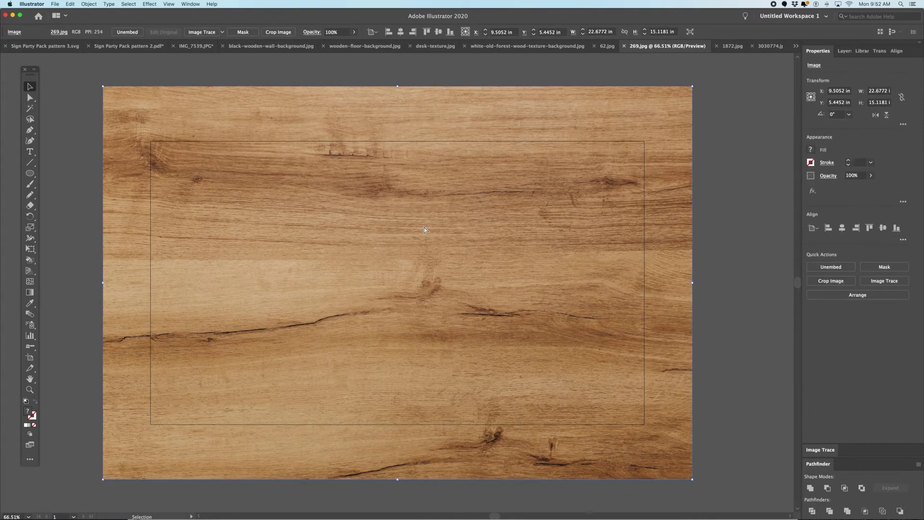
pyautogui.click(145, 47)
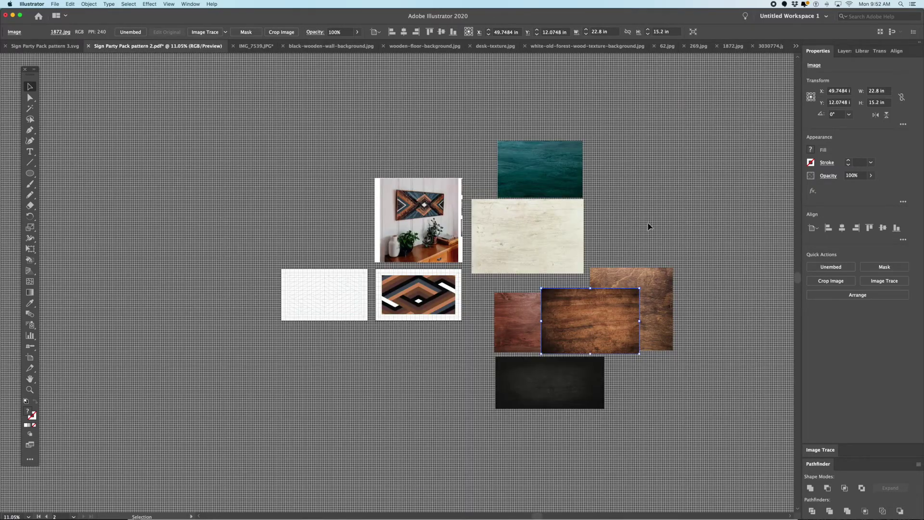
pyautogui.press('super+v')
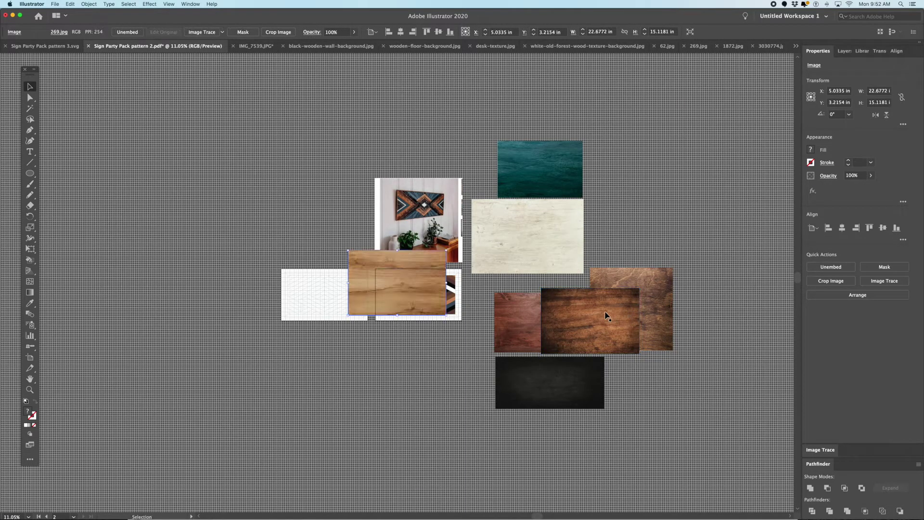
pyautogui.moveTo(666, 311); pyautogui.dragTo(653, 322)
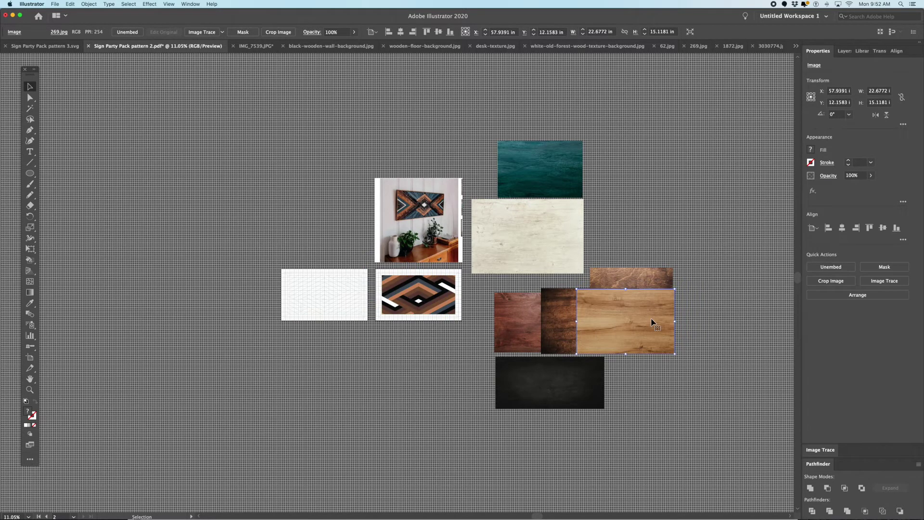
# Arrange the wood photos side by side, with the medium-brown one set apart upper right
pyautogui.moveTo(653, 323); pyautogui.dragTo(670, 324)
pyautogui.moveTo(658, 284); pyautogui.dragTo(623, 289)
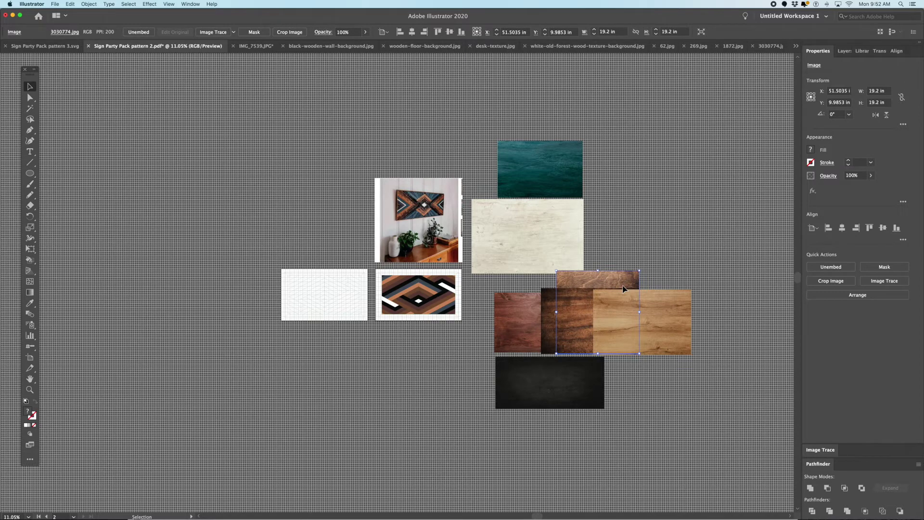
pyautogui.moveTo(623, 289); pyautogui.dragTo(702, 322)
pyautogui.click(503, 314)
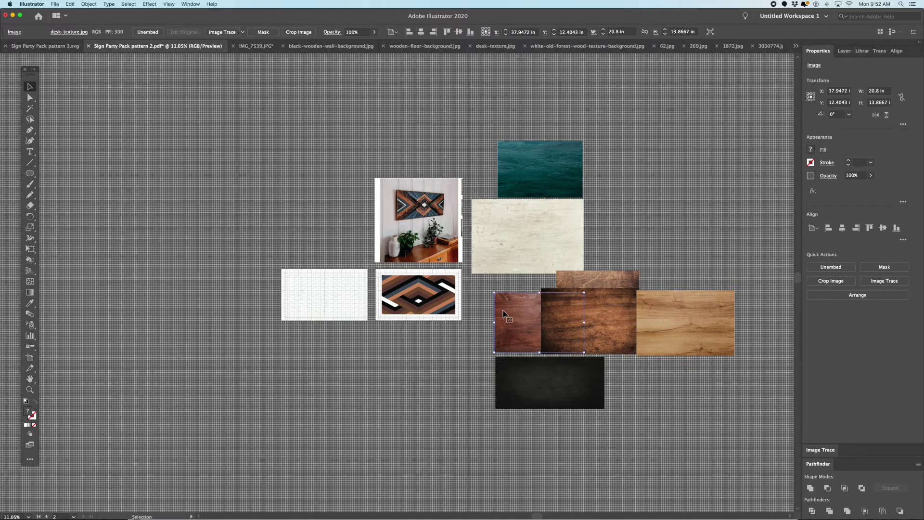
pyautogui.moveTo(603, 328); pyautogui.dragTo(651, 327)
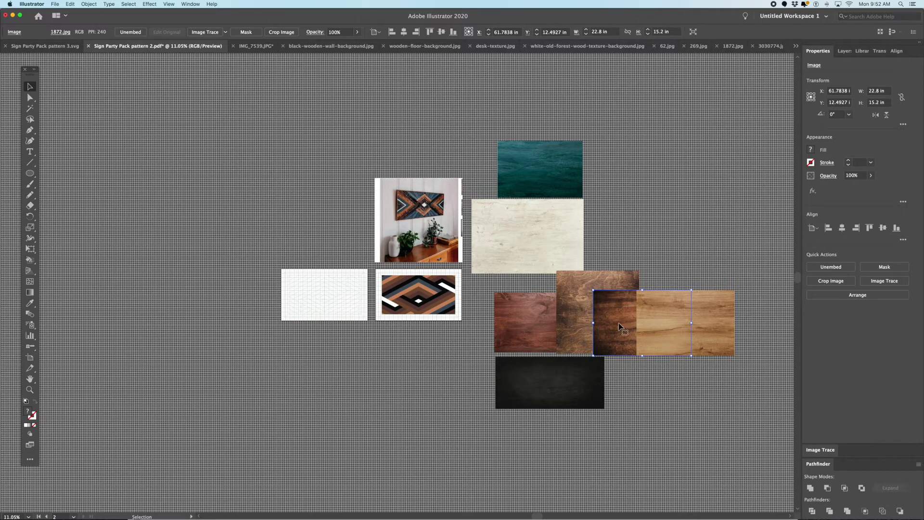
pyautogui.moveTo(576, 320); pyautogui.dragTo(679, 178)
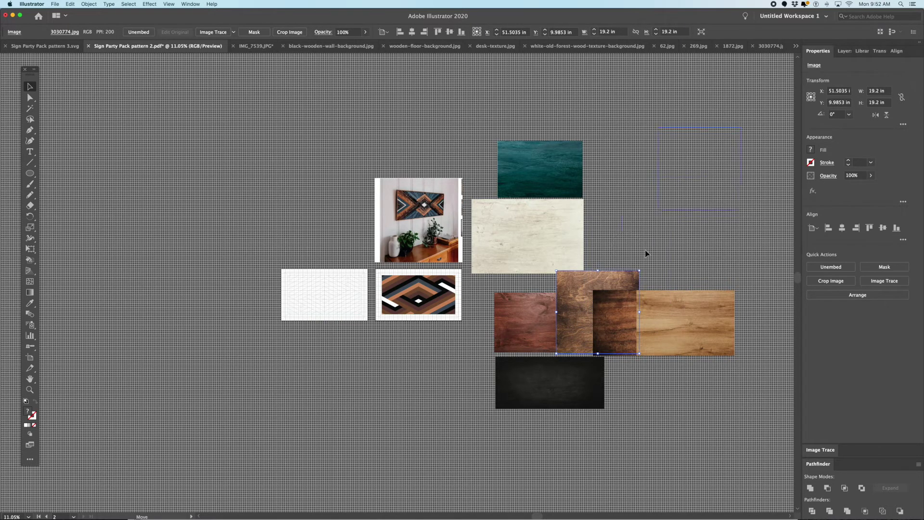
pyautogui.moveTo(582, 322); pyautogui.dragTo(578, 323)
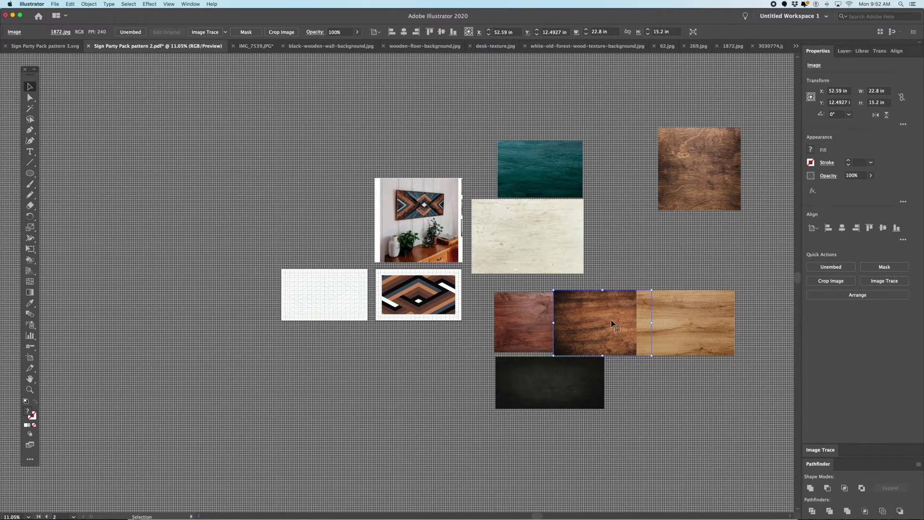
pyautogui.click(673, 324)
pyautogui.moveTo(648, 326); pyautogui.dragTo(608, 325)
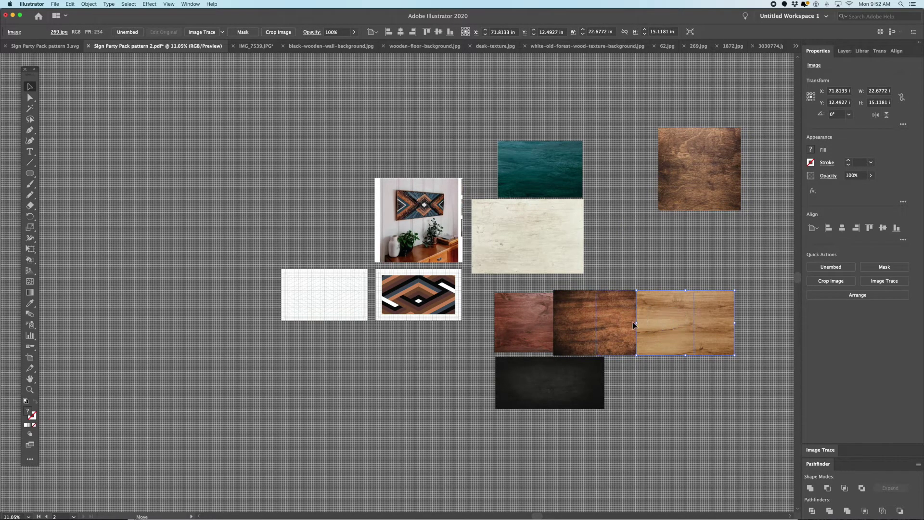
pyautogui.click(450, 336)
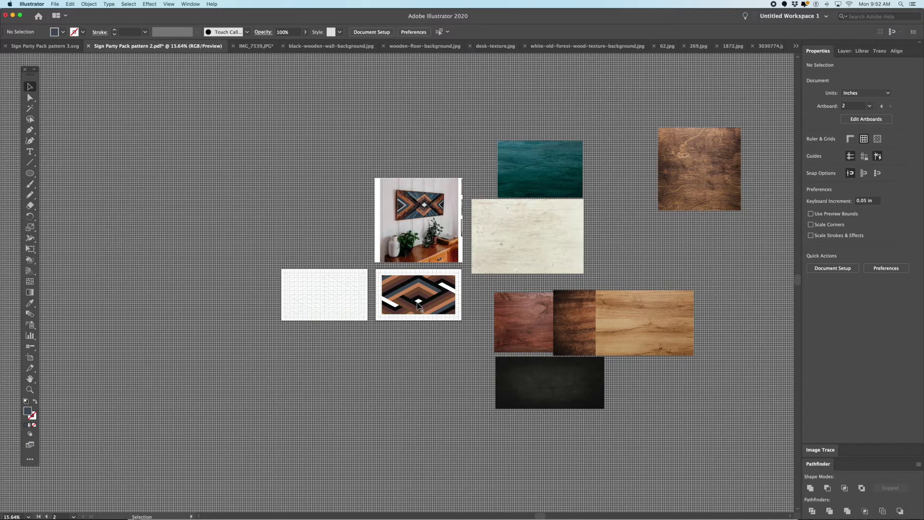
# Sample the brown of a pattern stripe with the Eyedropper
pyautogui.scroll(2, 418, 304)
pyautogui.scroll(2, 418, 305)
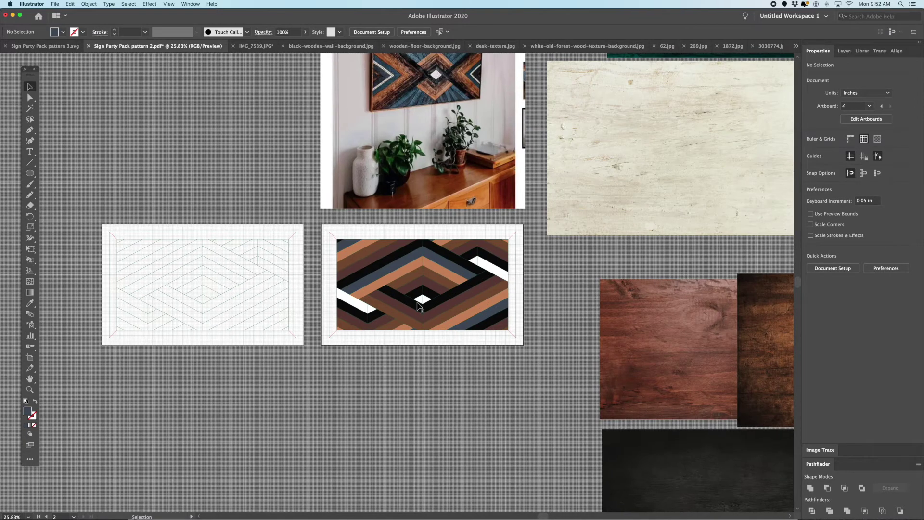
pyautogui.scroll(4, 418, 304)
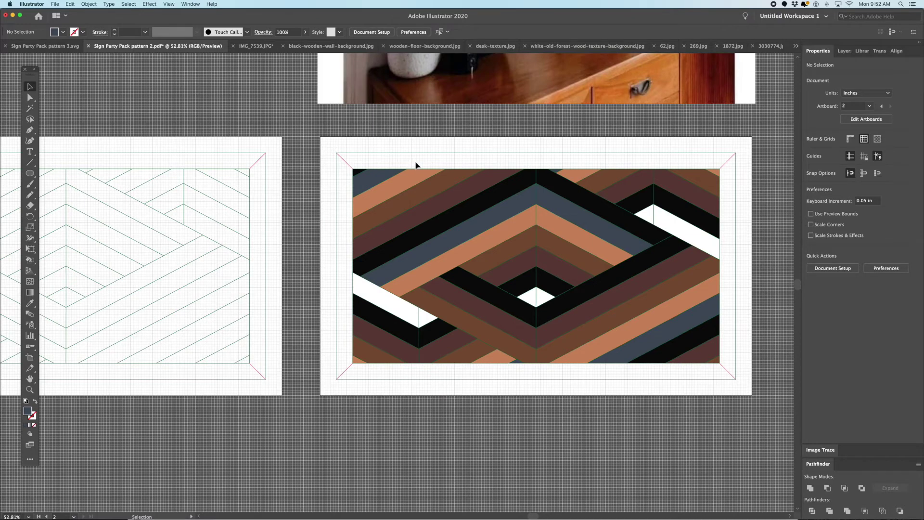
pyautogui.scroll(-4, 416, 165)
pyautogui.hscroll(5, 416, 165)
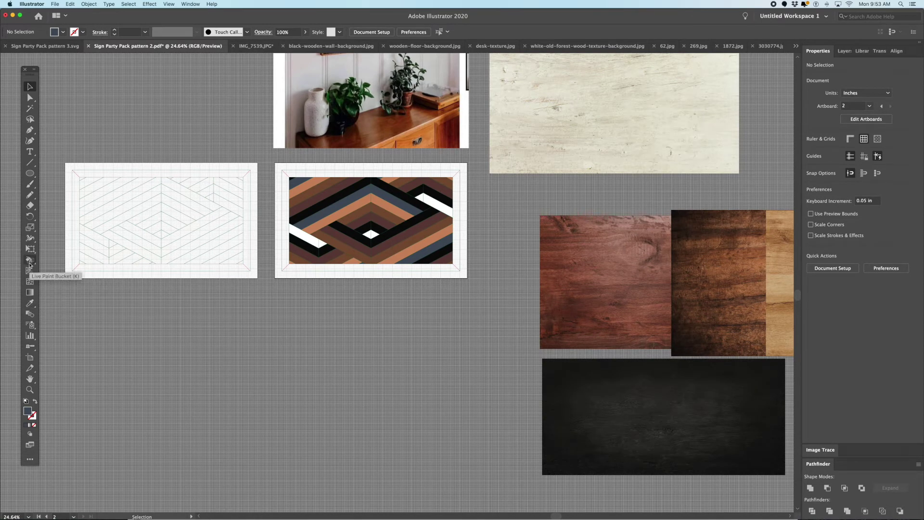
pyautogui.click(30, 303)
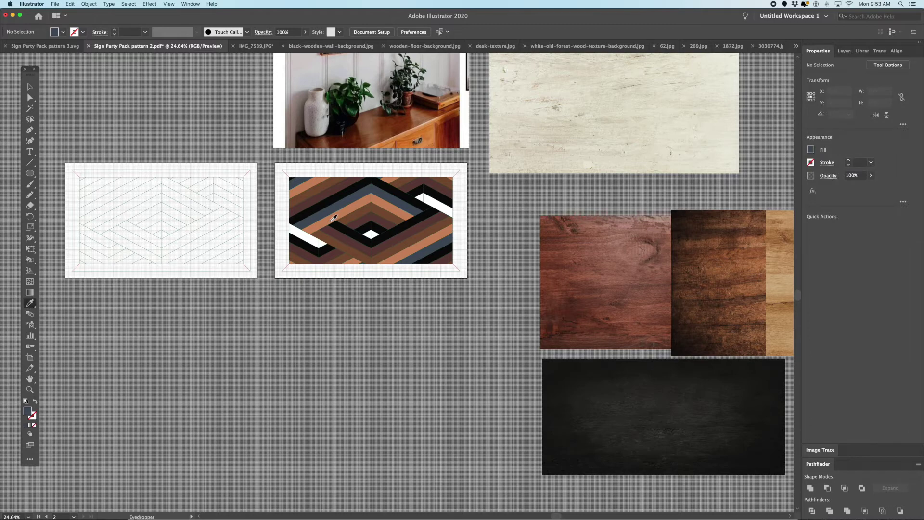
pyautogui.click(331, 236)
# Live-paint the bottom, right, top and left frame strips brown, and select the pattern group
pyautogui.click(30, 259)
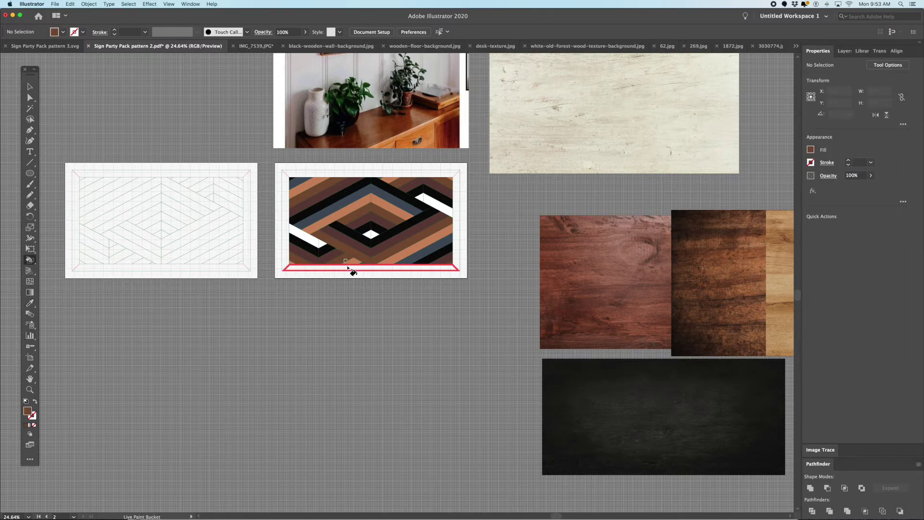
pyautogui.click(339, 268)
pyautogui.click(458, 249)
pyautogui.click(441, 174)
pyautogui.click(283, 214)
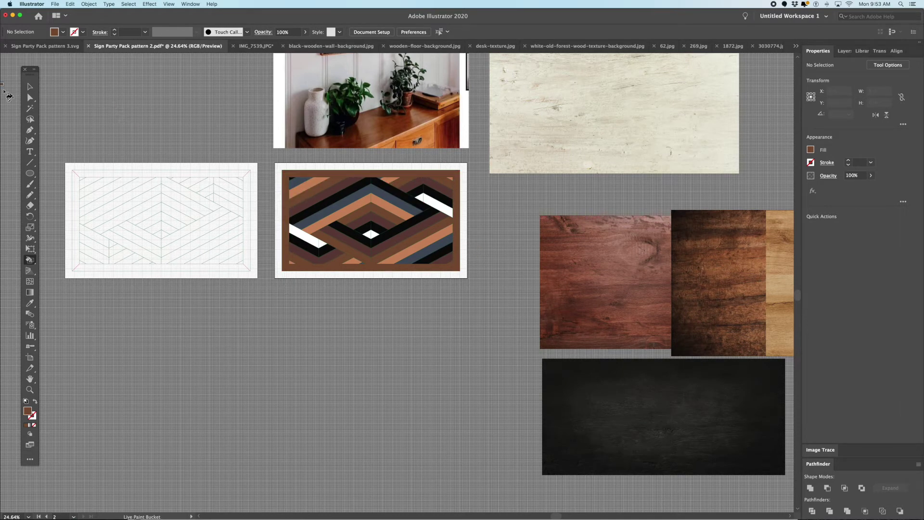
pyautogui.click(29, 86)
pyautogui.moveTo(270, 171); pyautogui.dragTo(472, 292)
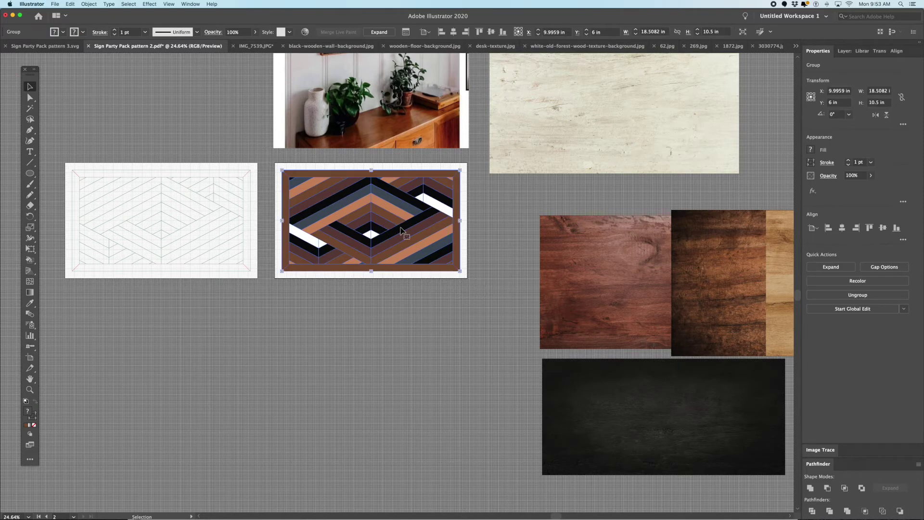
# Expand the live paint pattern with Stroke unchecked
pyautogui.click(96, 4)
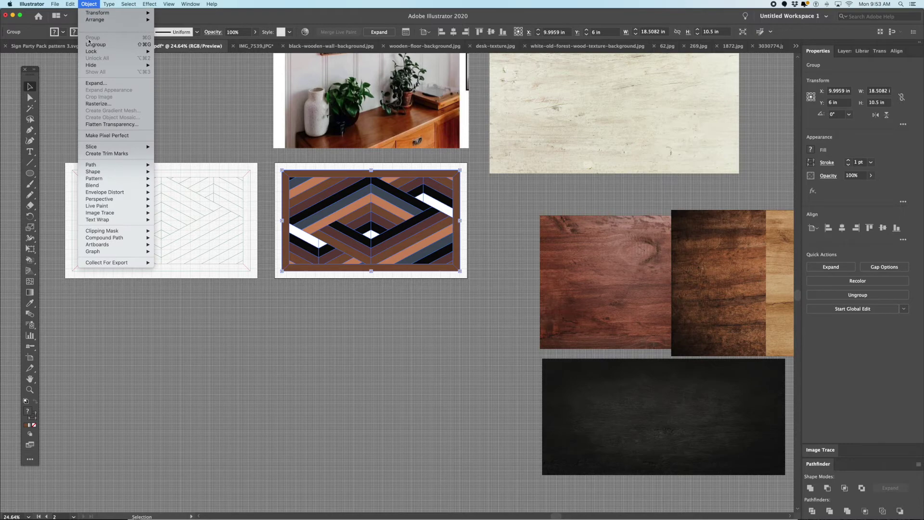
pyautogui.click(94, 83)
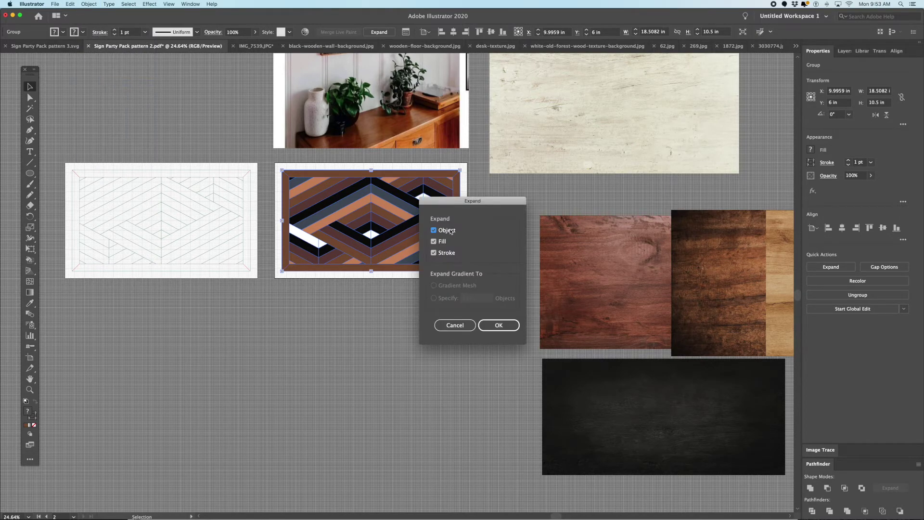
pyautogui.click(446, 252)
pyautogui.click(499, 325)
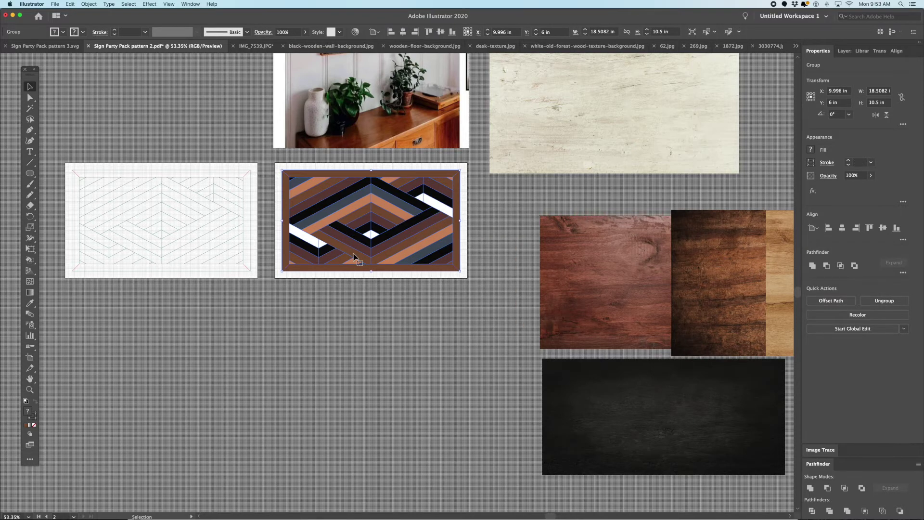
pyautogui.scroll(5, 354, 257)
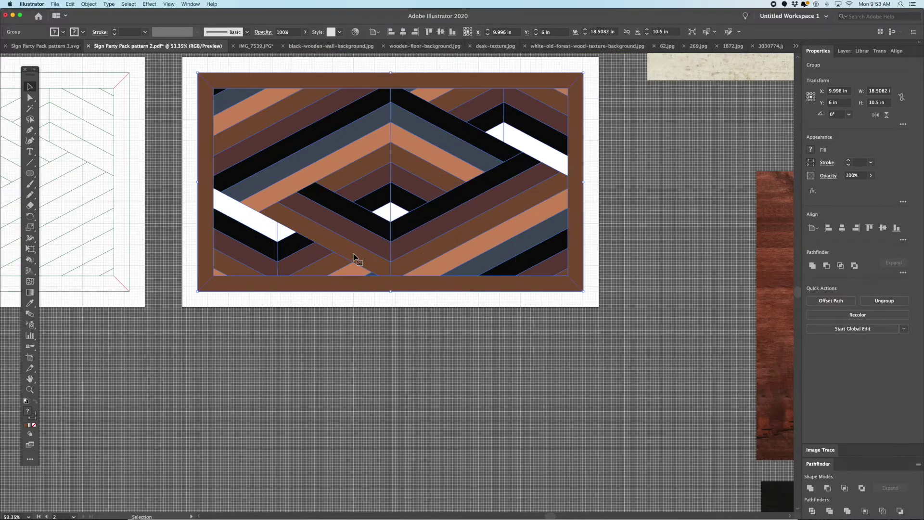
# Ungroup the expanded shapes, test-moving the bottom border bar and undoing it
pyautogui.click(877, 301)
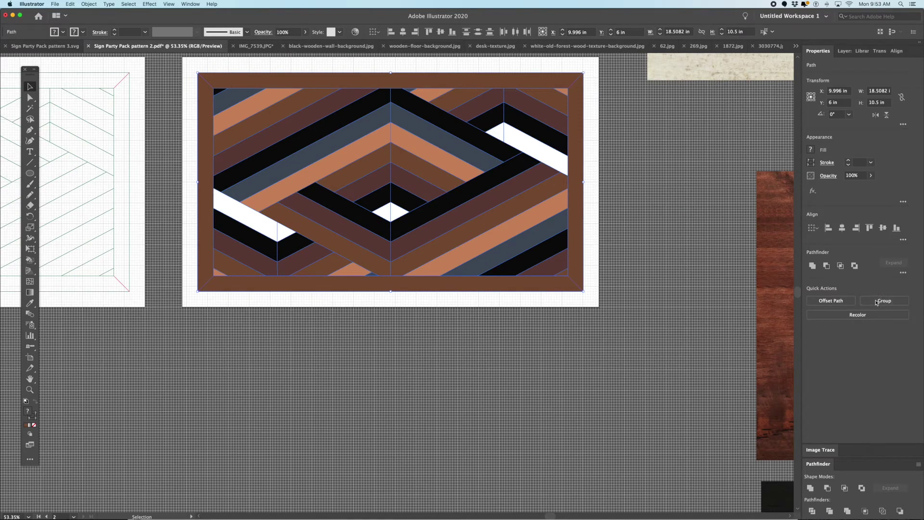
pyautogui.click(399, 345)
pyautogui.moveTo(400, 285); pyautogui.dragTo(399, 340)
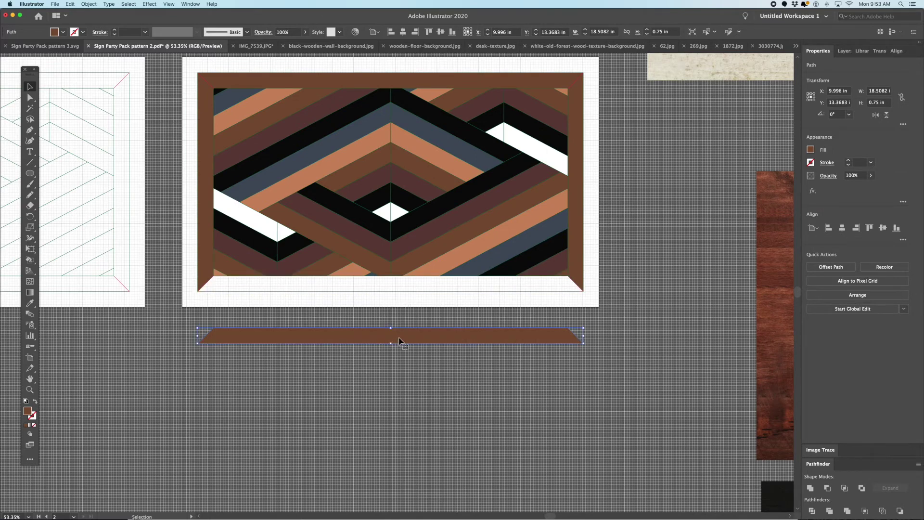
pyautogui.press('super+z')
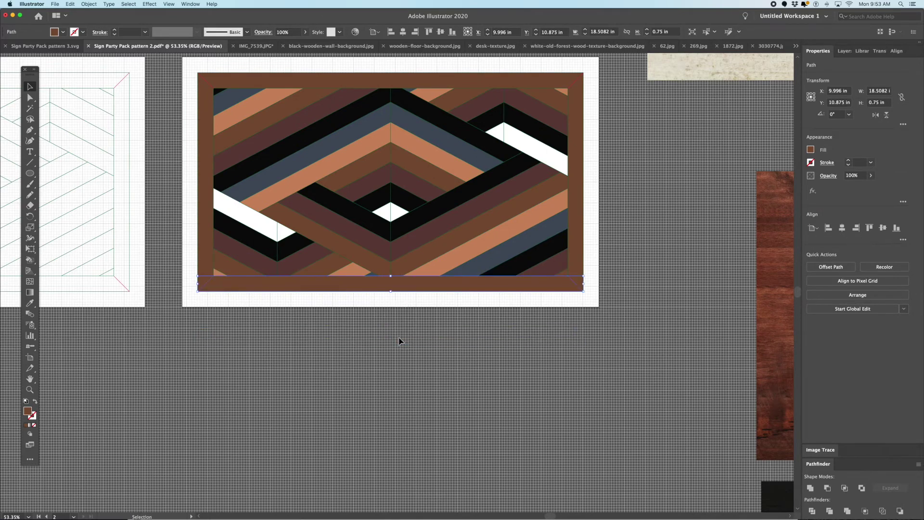
pyautogui.scroll(-4, 398, 341)
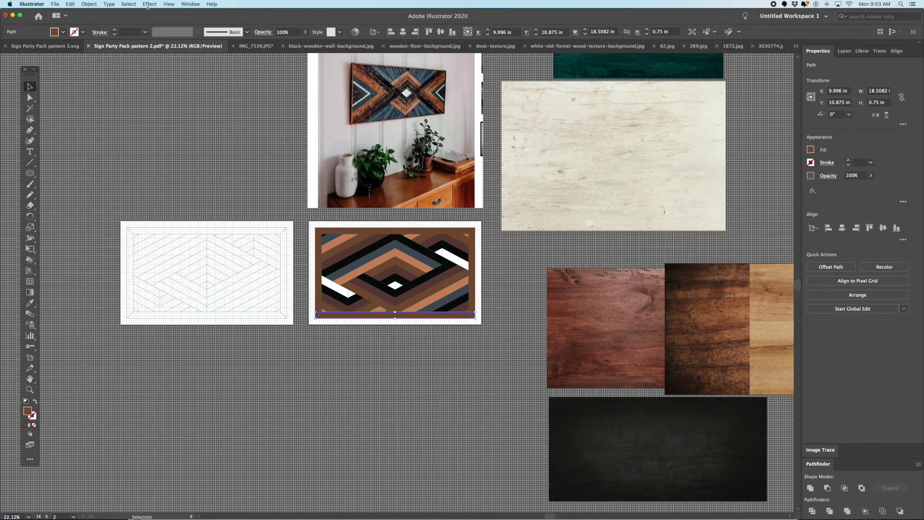
# Select all brown-filled shapes by Same Fill Color and make them one compound path (Cmd+8)
pyautogui.click(129, 4)
pyautogui.moveTo(142, 72)
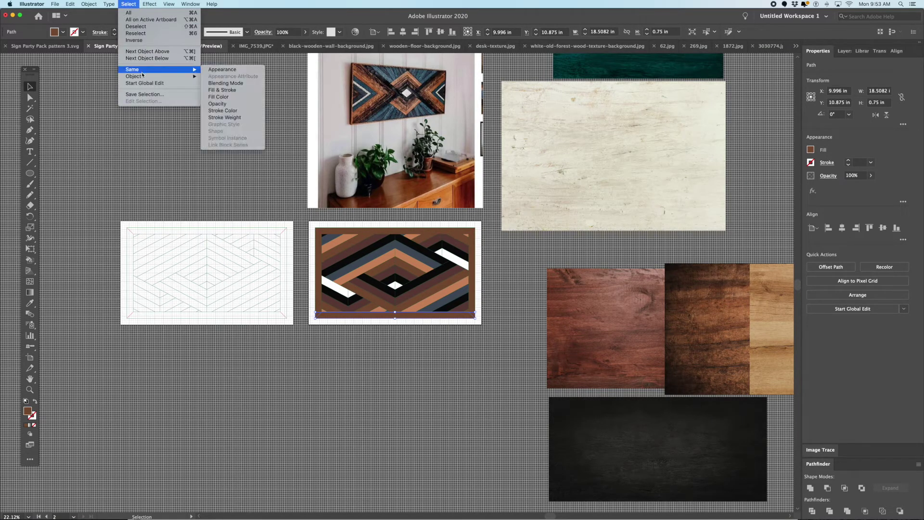
pyautogui.click(242, 96)
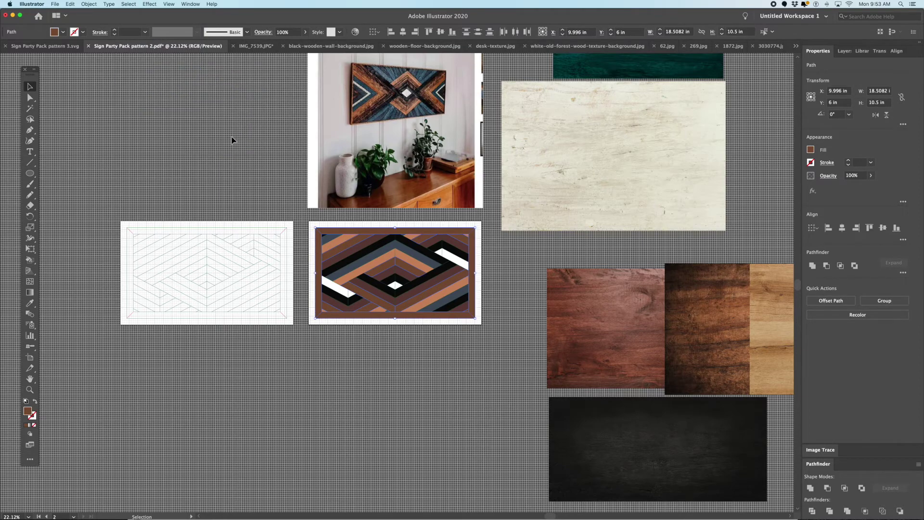
pyautogui.press('a')
pyautogui.press('super+8')
pyautogui.press('v')
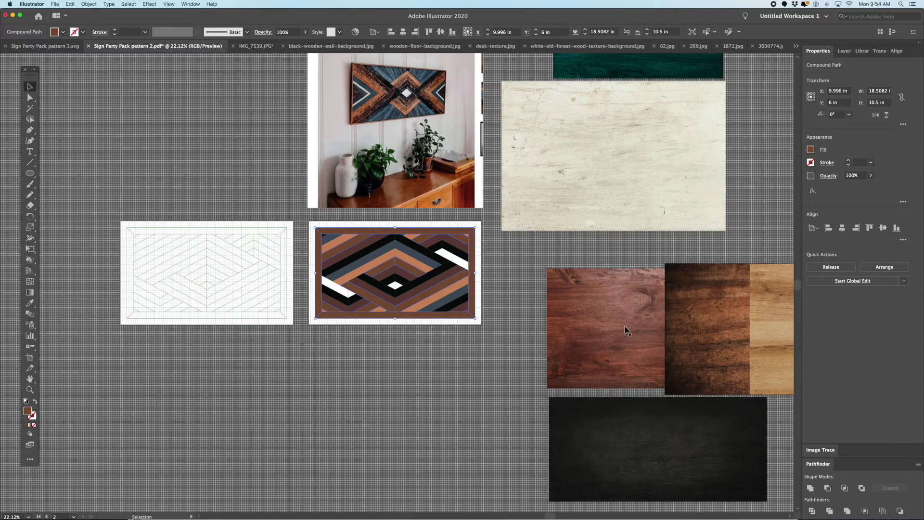
pyautogui.click(696, 331)
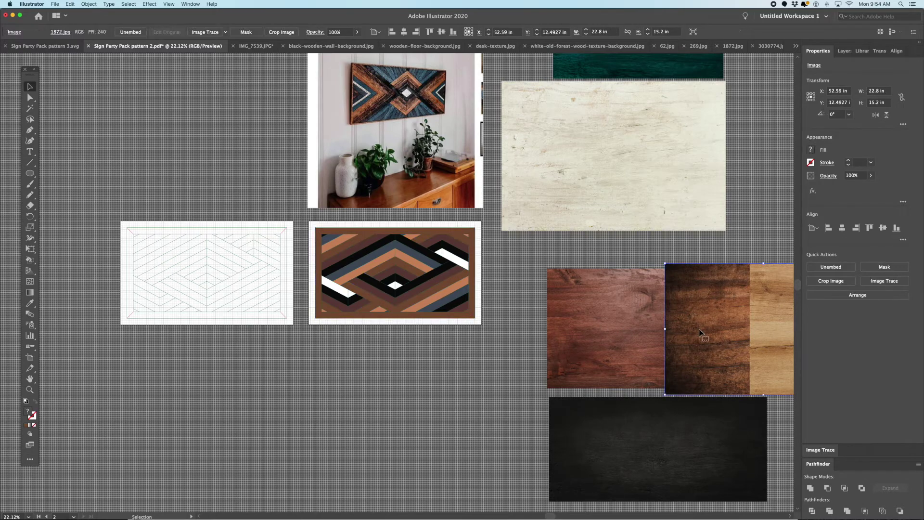
# Send the dark 1872.jpg wood photo behind the pattern
pyautogui.moveTo(346, 279); pyautogui.dragTo(346, 279)
pyautogui.rightClick(346, 279)
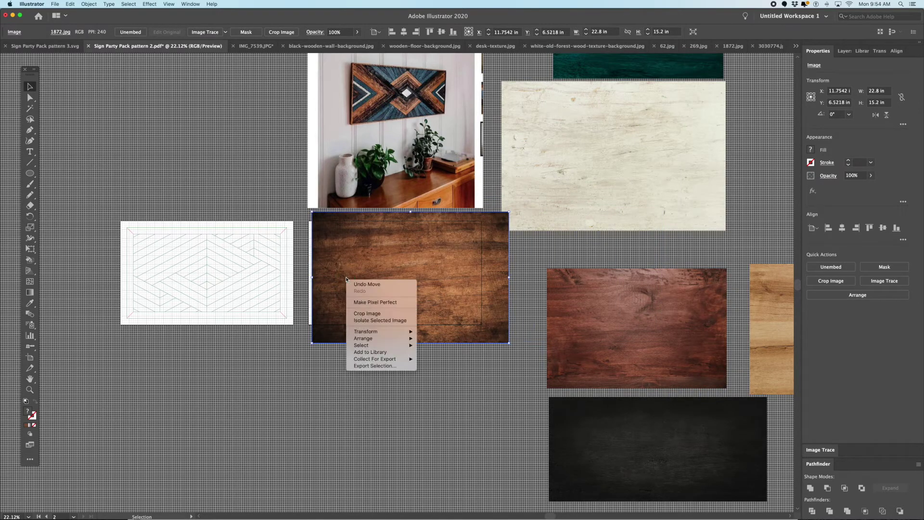
pyautogui.moveTo(381, 338)
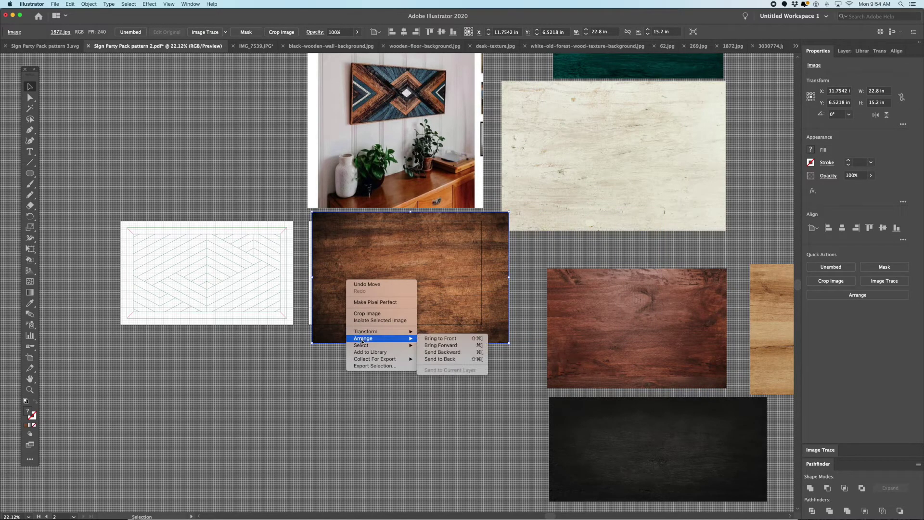
pyautogui.click(447, 359)
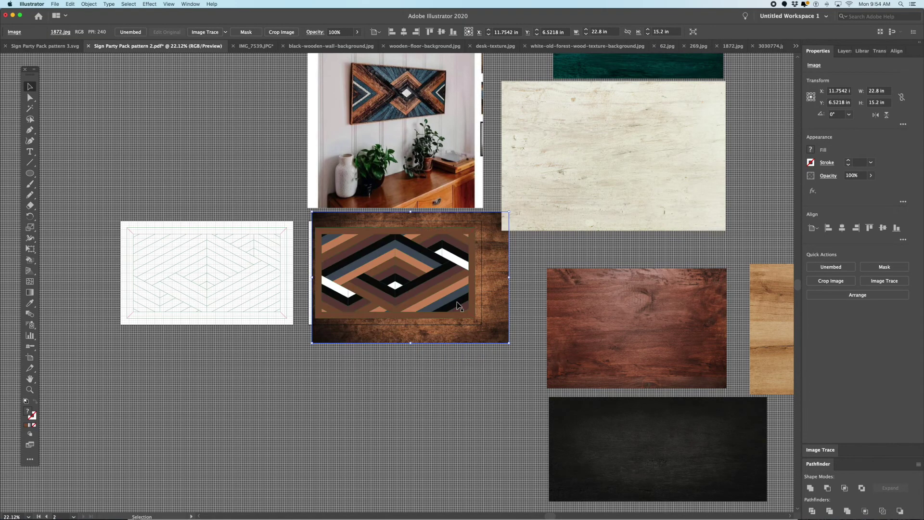
# Clip the wood photo into the brown compound path with Cmd+7
pyautogui.click(411, 321)
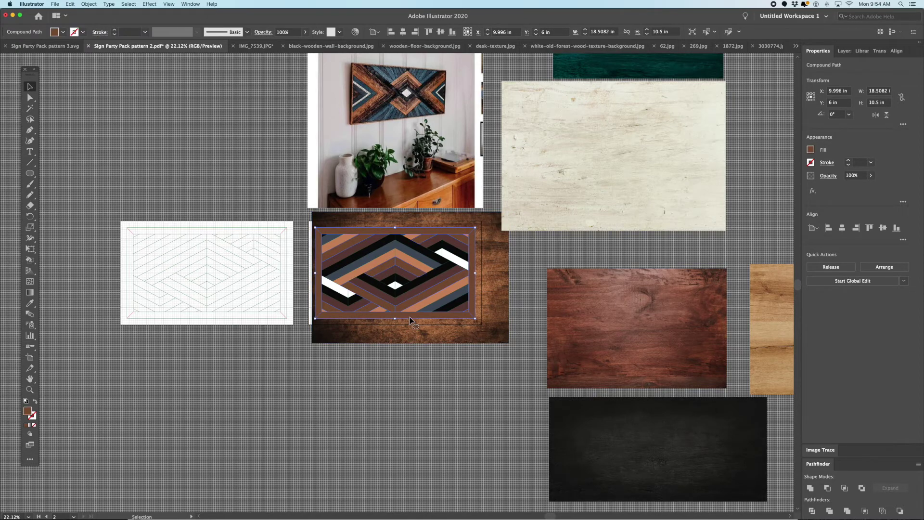
pyautogui.keyDown('shift'); pyautogui.click(501, 296); pyautogui.keyUp('shift')
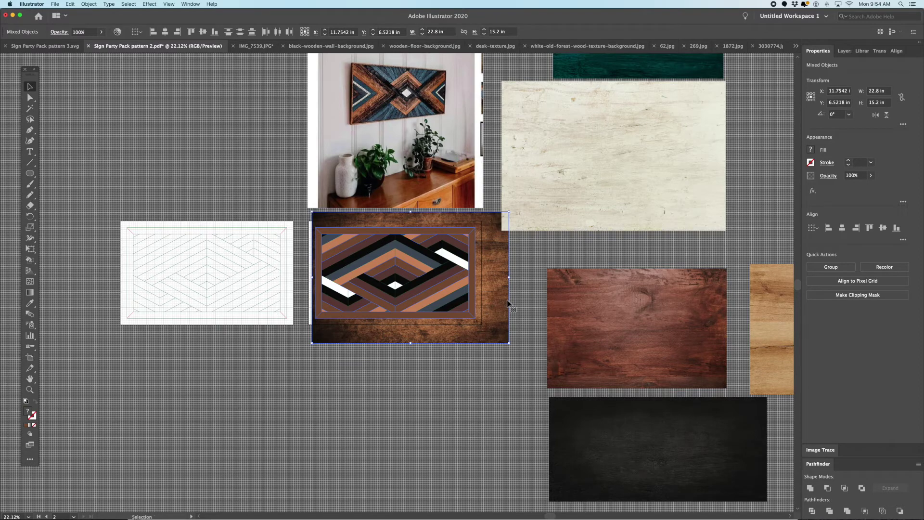
pyautogui.press('a')
pyautogui.press('super+7')
pyautogui.press('v')
pyautogui.scroll(1, 418, 313)
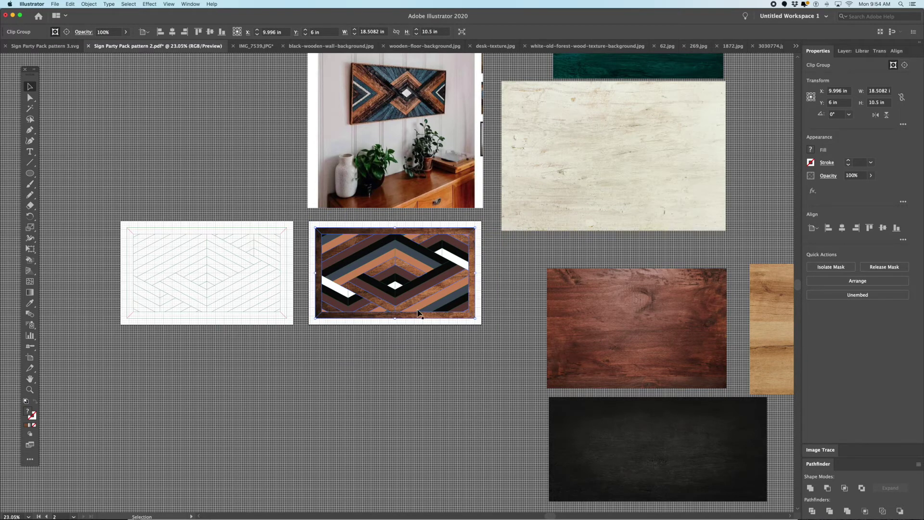
pyautogui.scroll(3, 418, 313)
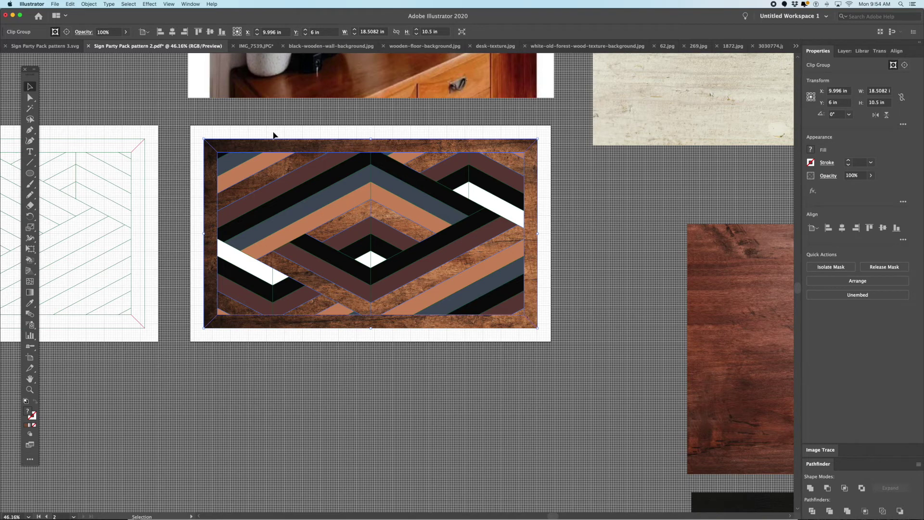
pyautogui.click(431, 367)
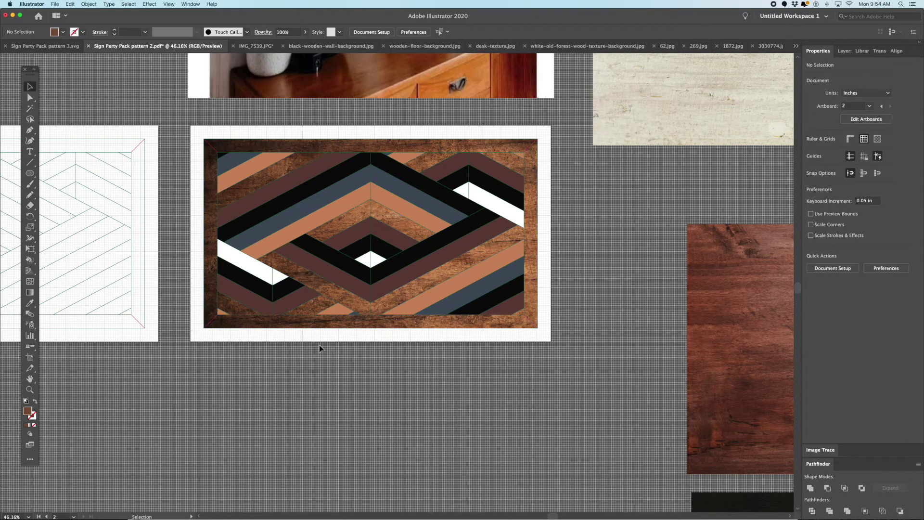
# Select every black stripe by Same Fill Color and combine them with Cmd+8
pyautogui.click(252, 288)
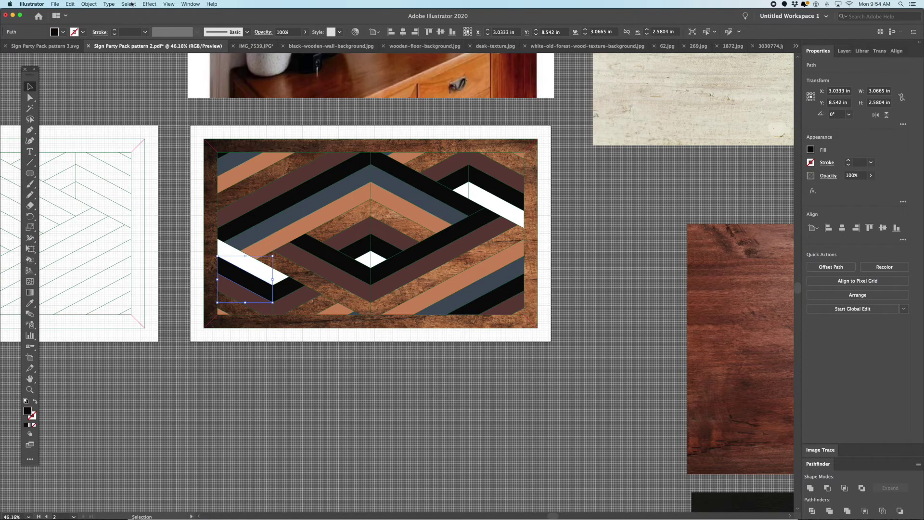
pyautogui.click(131, 4)
pyautogui.moveTo(163, 69)
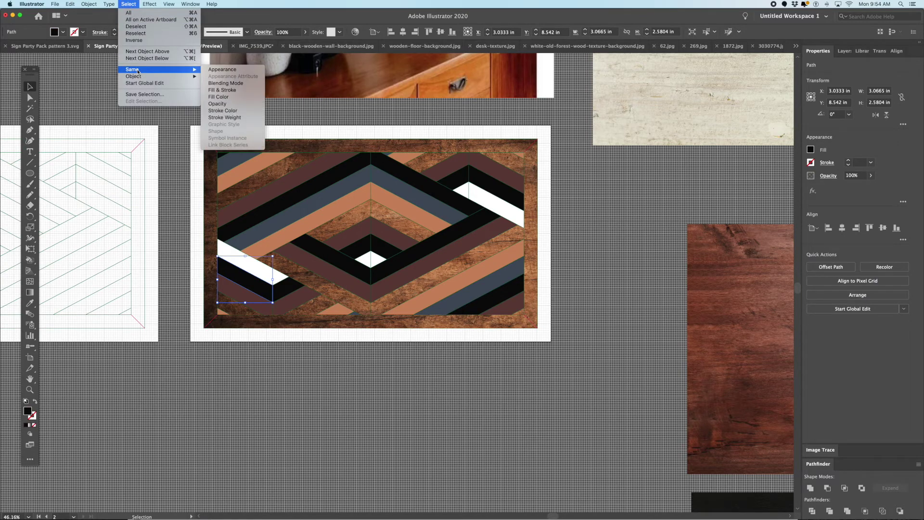
pyautogui.click(240, 98)
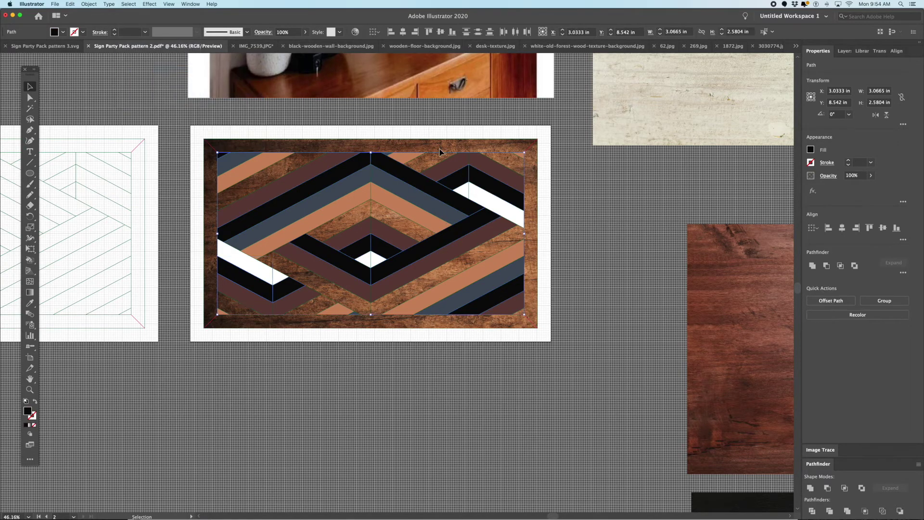
pyautogui.scroll(-1, 439, 153)
pyautogui.scroll(-4, 439, 152)
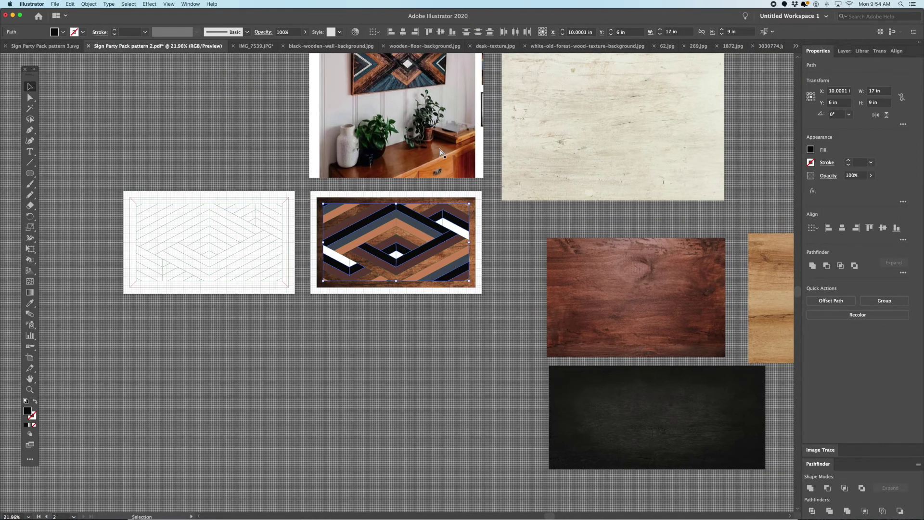
pyautogui.press('super+8')
# Move the dark wood photo over the art, send it to back, and clip it into the black stripes
pyautogui.click(632, 406)
pyautogui.moveTo(632, 406); pyautogui.dragTo(391, 233)
pyautogui.rightClick(391, 232)
pyautogui.moveTo(410, 291)
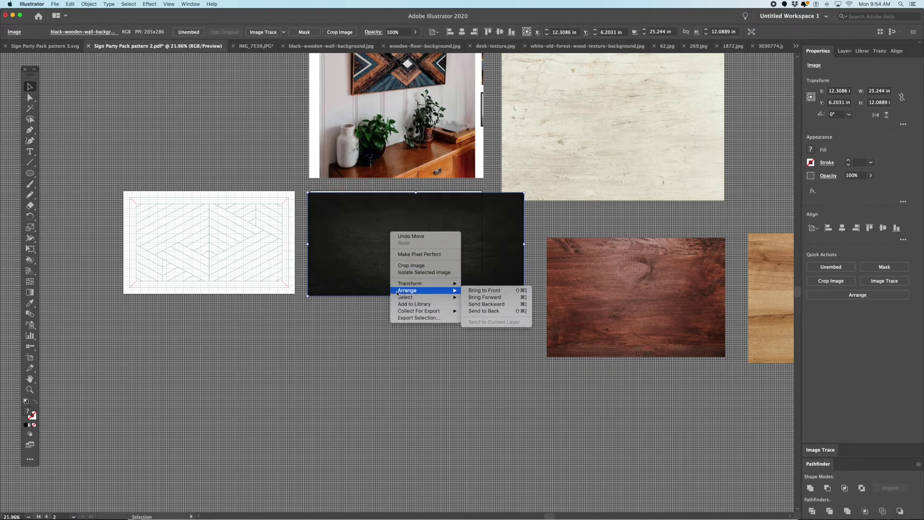
pyautogui.click(481, 312)
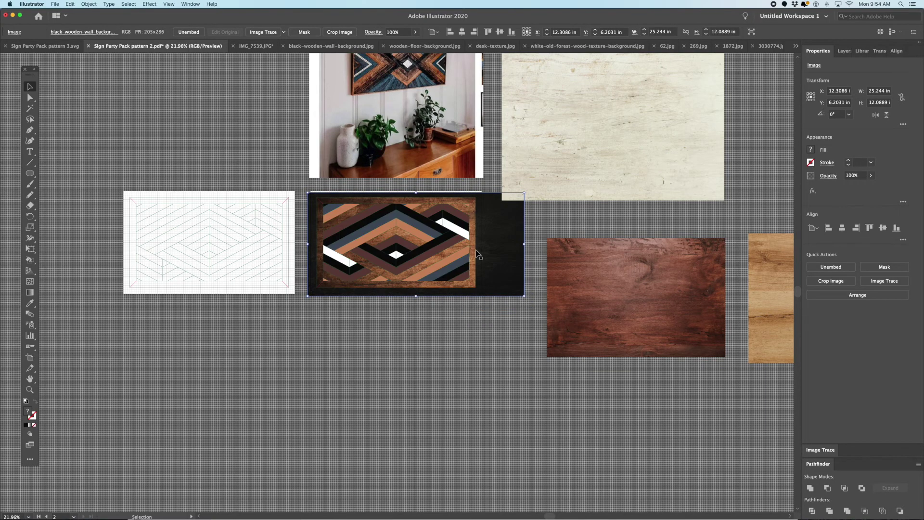
pyautogui.click(435, 248)
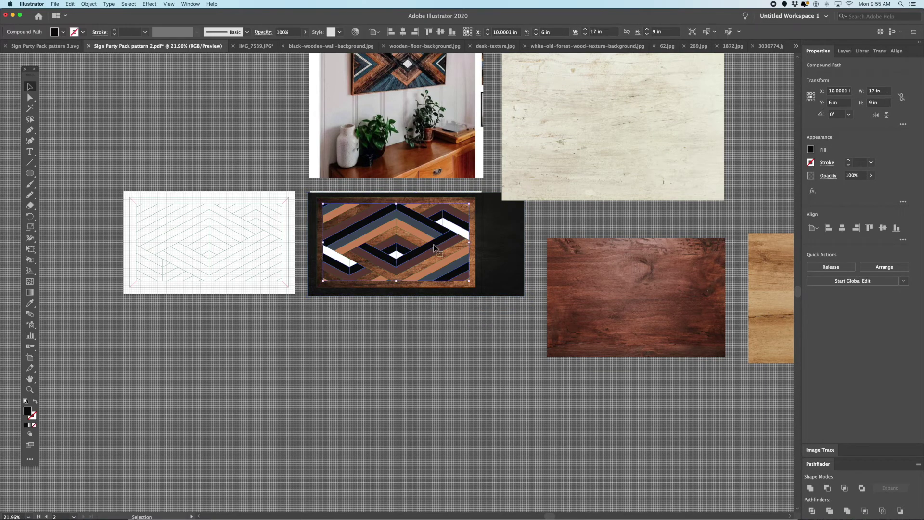
pyautogui.keyDown('shift'); pyautogui.click(523, 247); pyautogui.keyUp('shift')
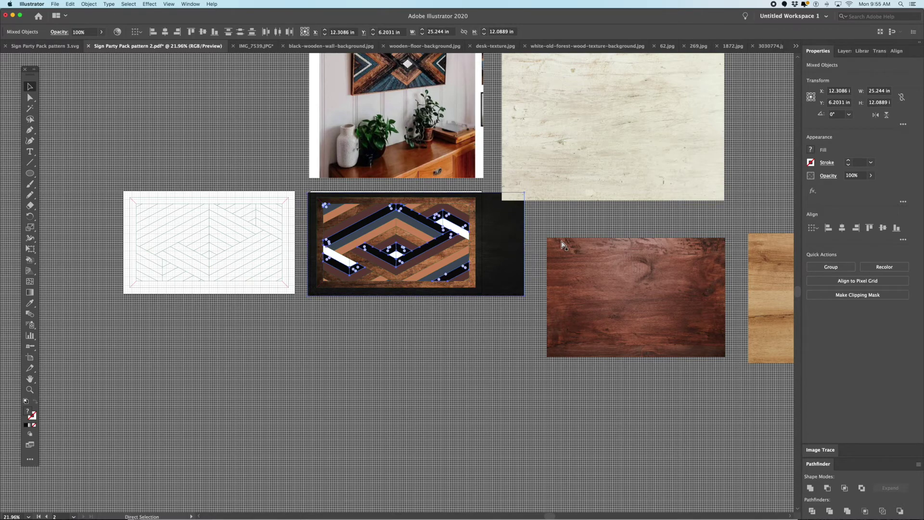
pyautogui.press('super+7')
pyautogui.scroll(1, 418, 248)
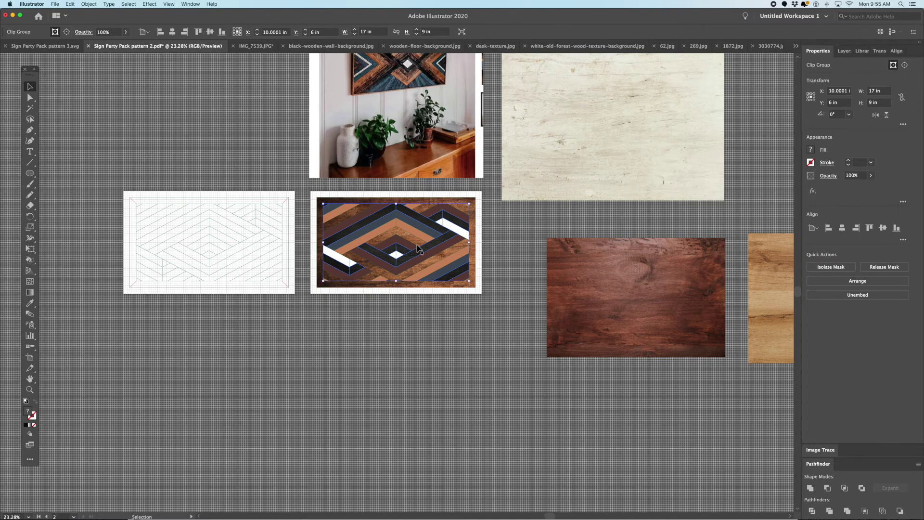
# Select all stripes matching a brown stripe's fill and combine them into a compound path
pyautogui.scroll(2, 418, 249)
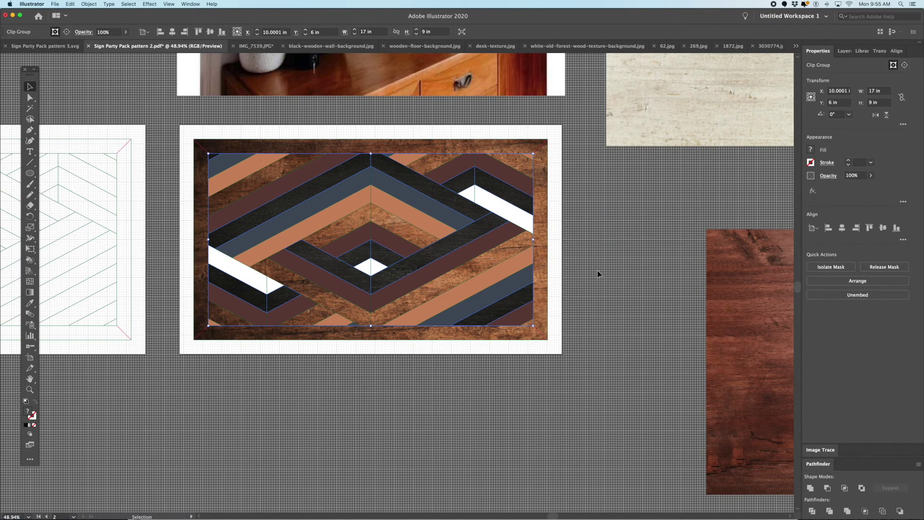
pyautogui.scroll(-8, 597, 273)
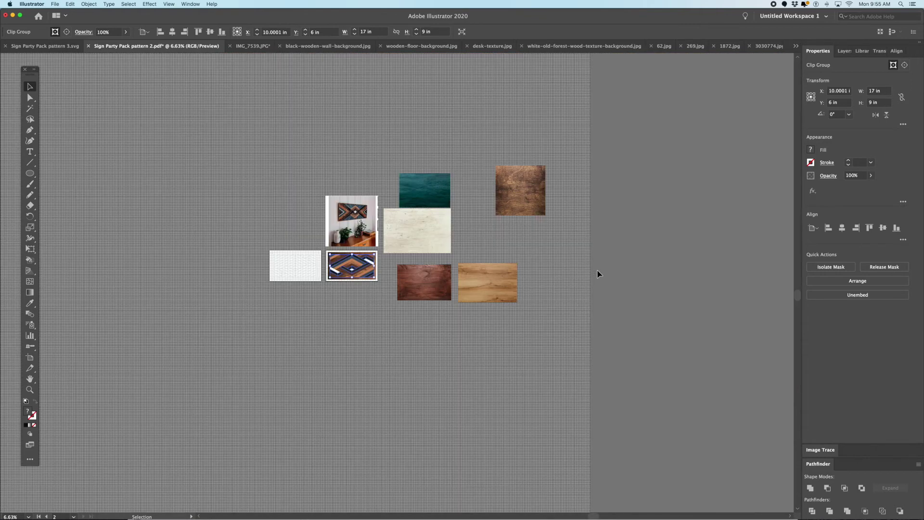
pyautogui.scroll(1, 597, 270)
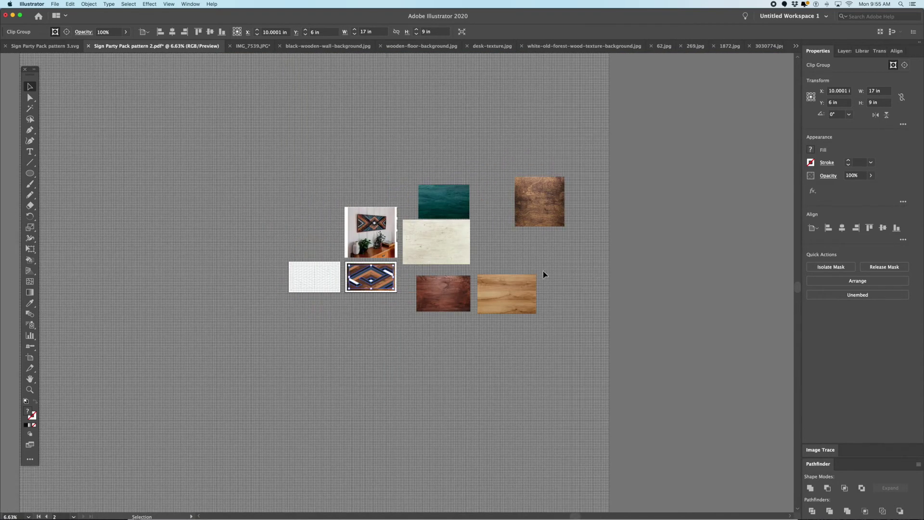
pyautogui.scroll(3, 373, 272)
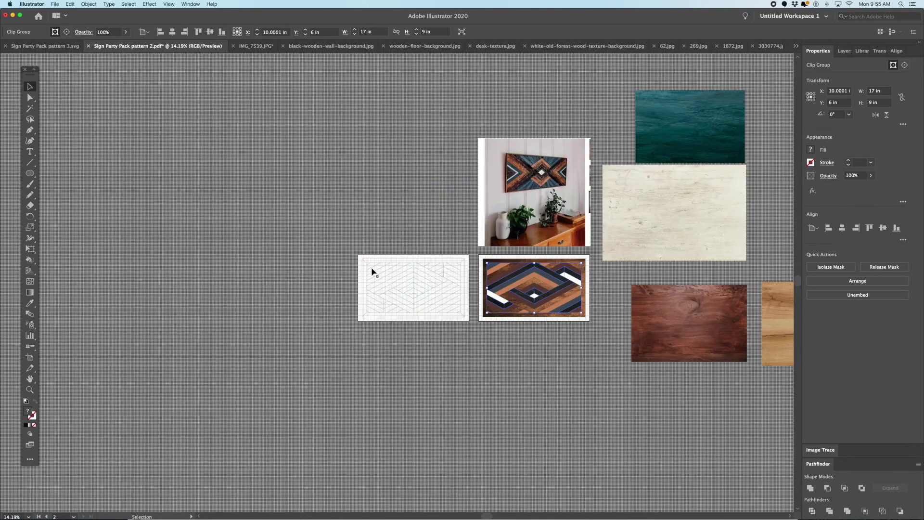
pyautogui.scroll(2, 671, 337)
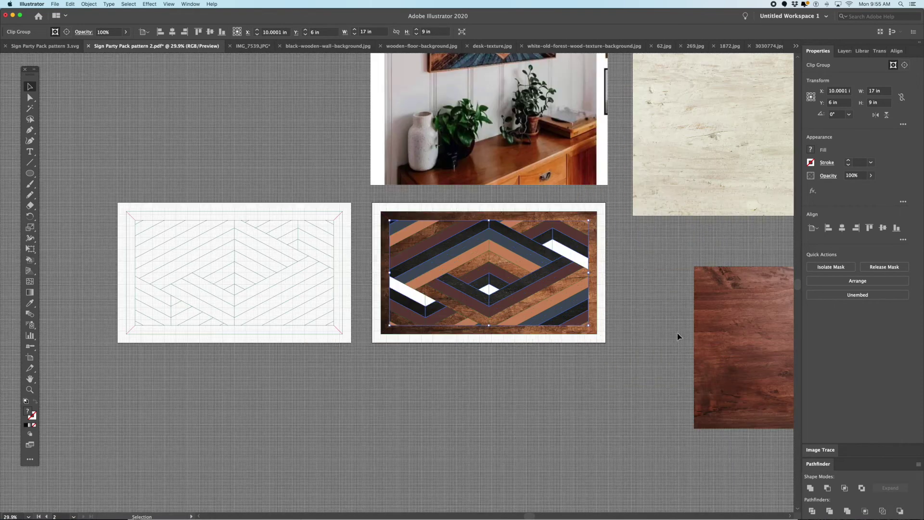
pyautogui.click(723, 343)
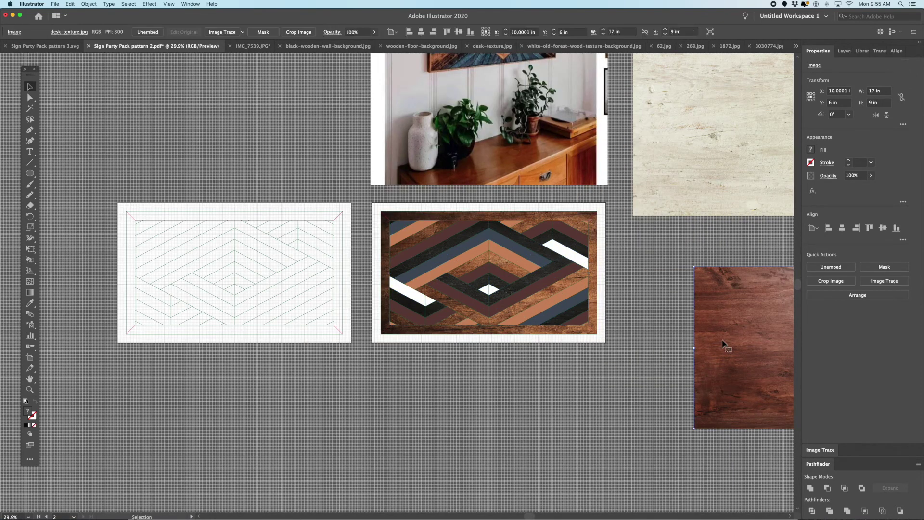
pyautogui.click(519, 299)
pyautogui.click(128, 4)
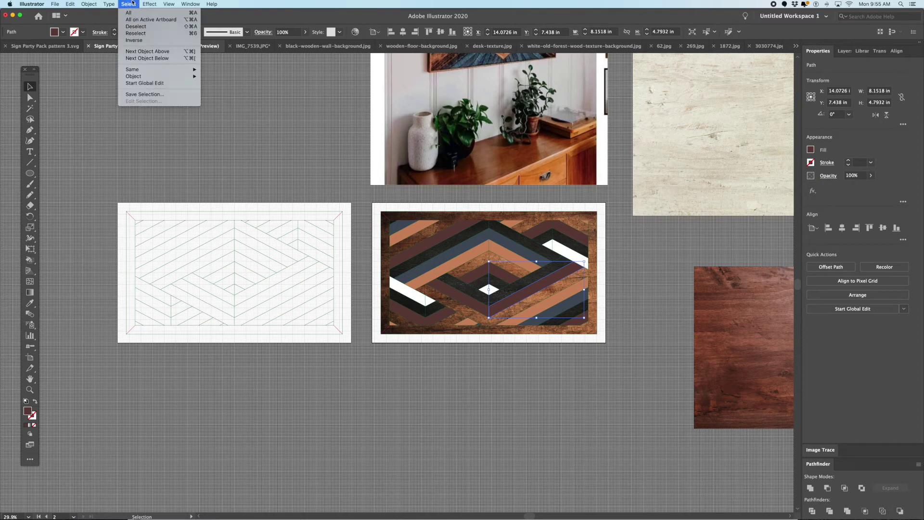
pyautogui.moveTo(132, 70)
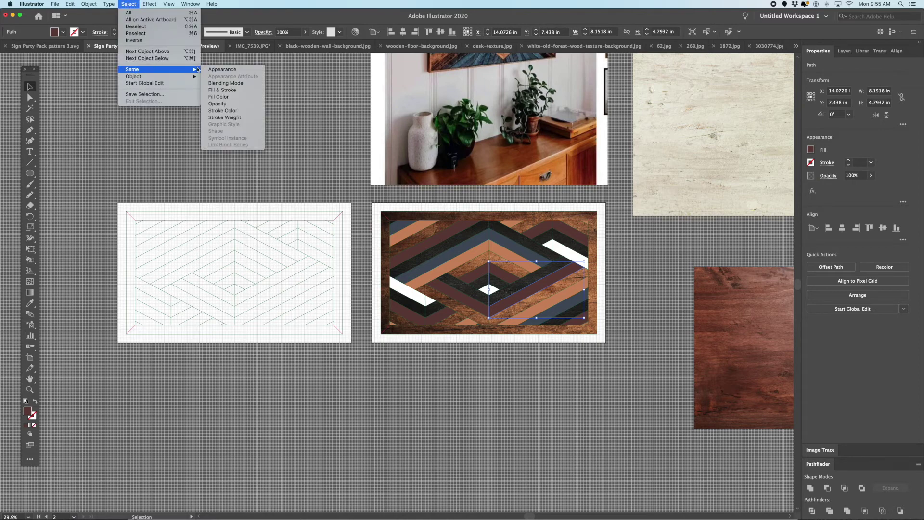
pyautogui.click(236, 105)
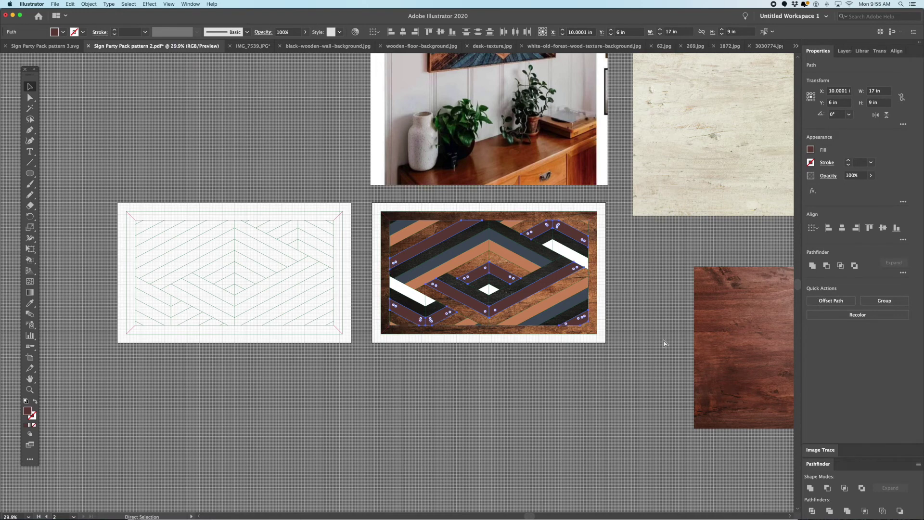
pyautogui.press('super+8')
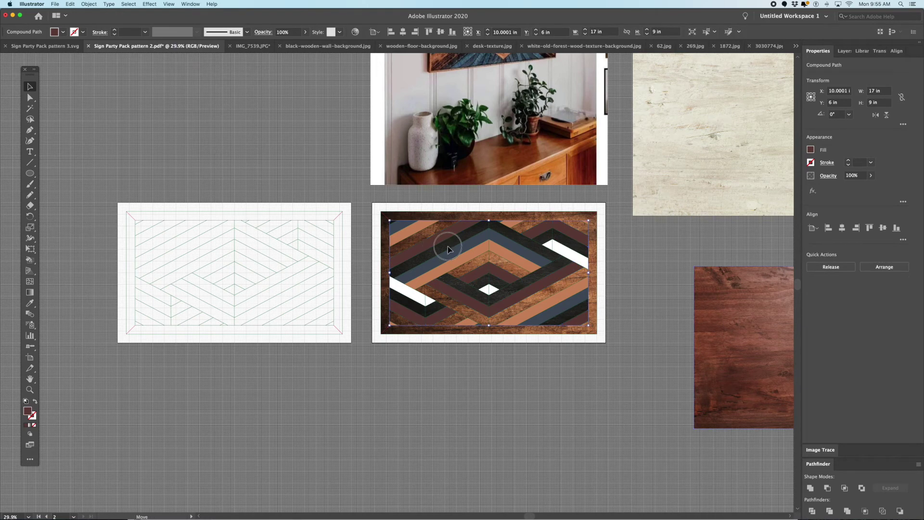
# Send the desk-texture.jpg photo behind the pattern and clip it into that stripes compound path
pyautogui.press('super+z')
pyautogui.rightClick(402, 252)
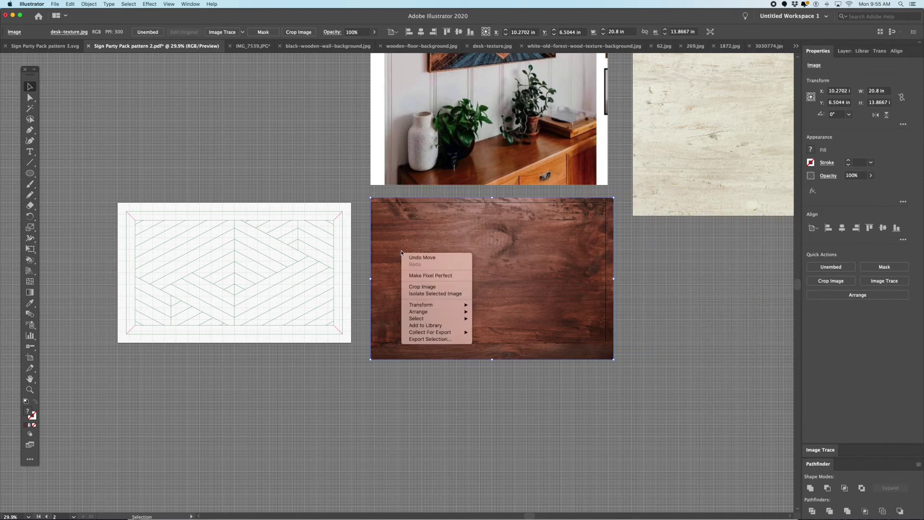
pyautogui.moveTo(409, 312)
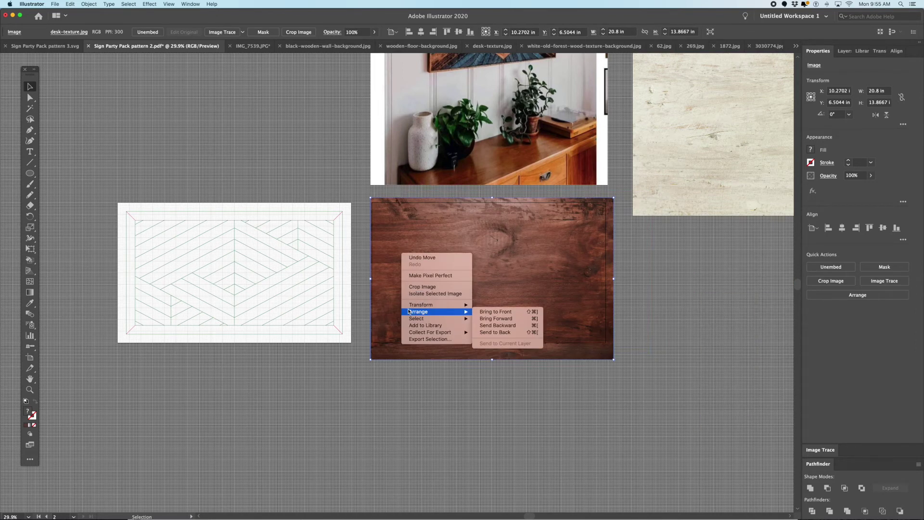
pyautogui.click(496, 332)
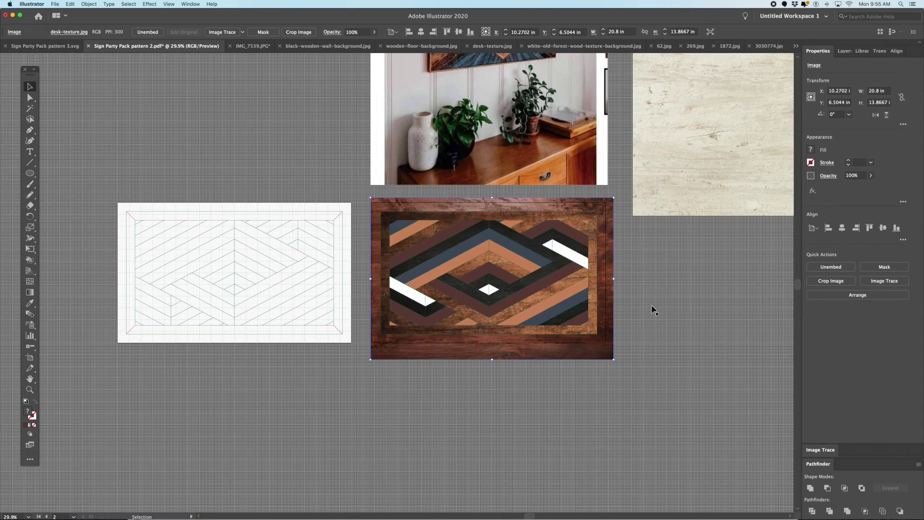
pyautogui.click(542, 289)
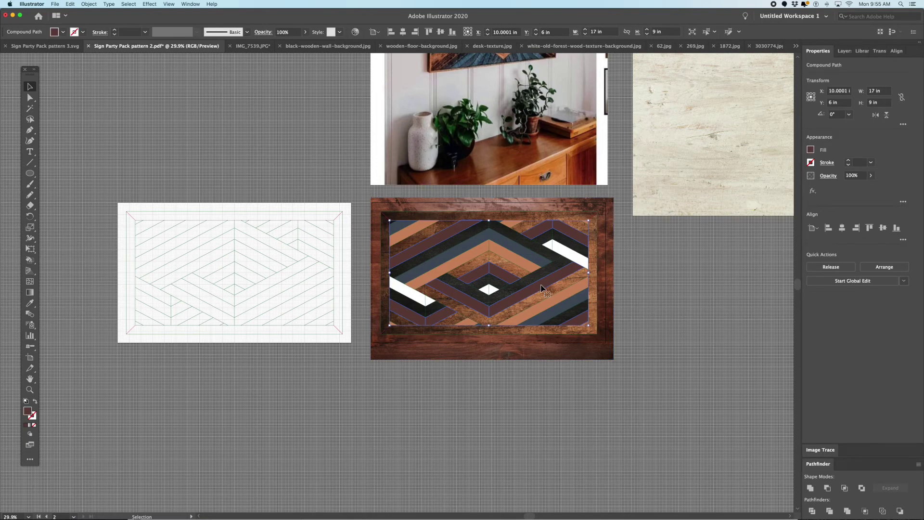
pyautogui.keyDown('shift'); pyautogui.click(552, 355); pyautogui.keyUp('shift')
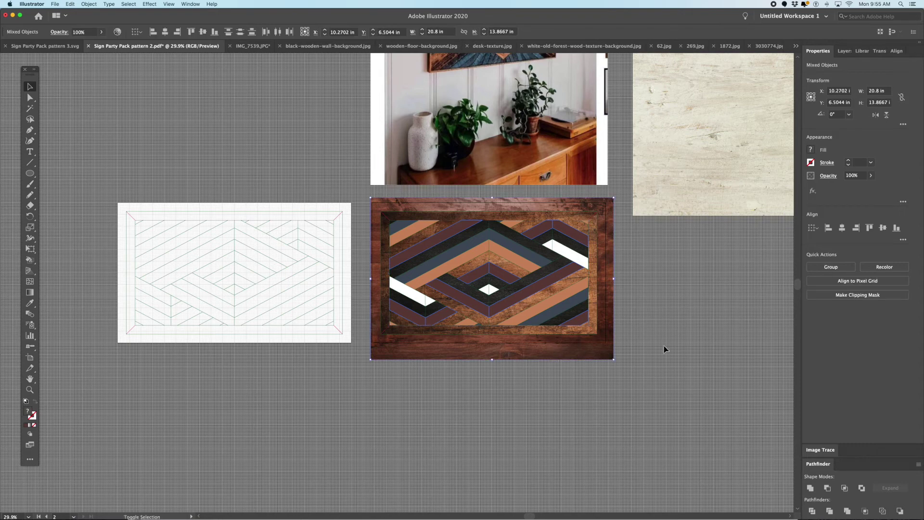
pyautogui.press('super+7')
pyautogui.press('v')
pyautogui.hscroll(5, 691, 330)
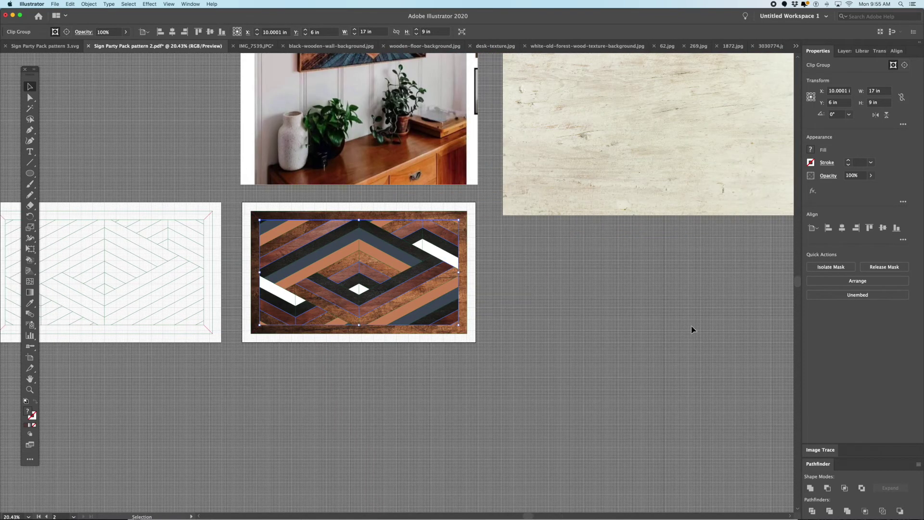
# Combine the white stripes and centre diamond into one compound path via Same Fill Color
pyautogui.scroll(-3, 692, 330)
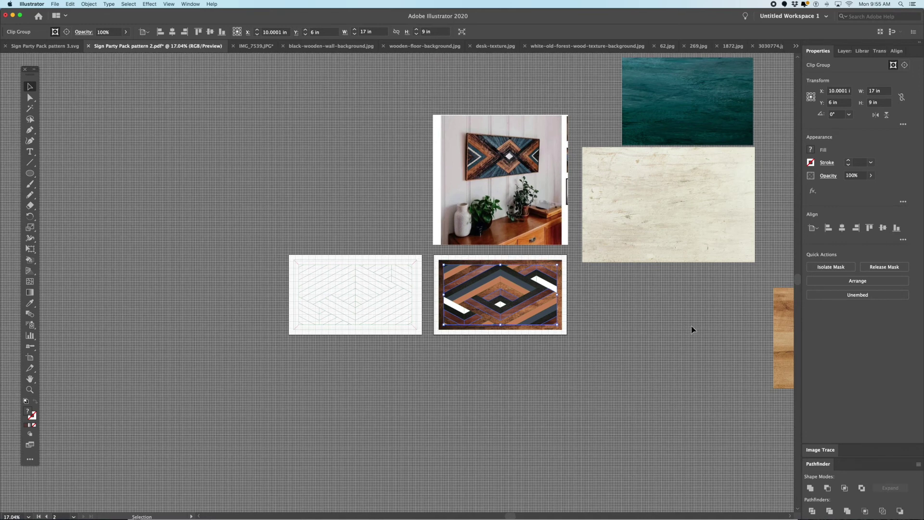
pyautogui.hscroll(5, 692, 328)
pyautogui.moveTo(702, 356); pyautogui.dragTo(515, 350)
pyautogui.scroll(3, 405, 340)
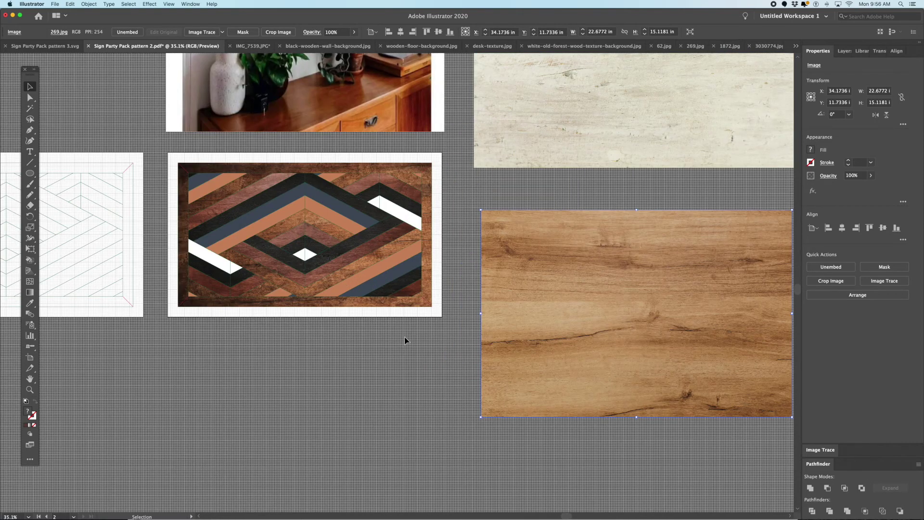
pyautogui.click(412, 217)
pyautogui.click(129, 4)
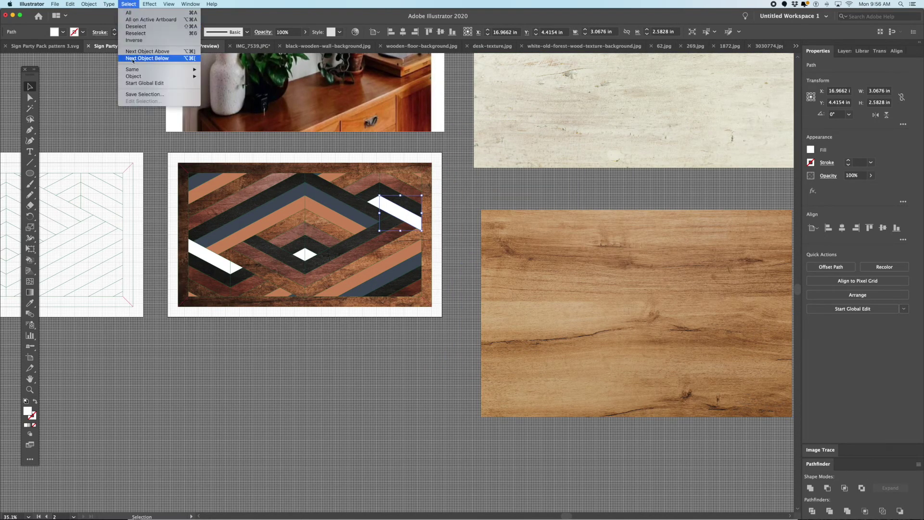
pyautogui.moveTo(154, 69)
pyautogui.click(219, 97)
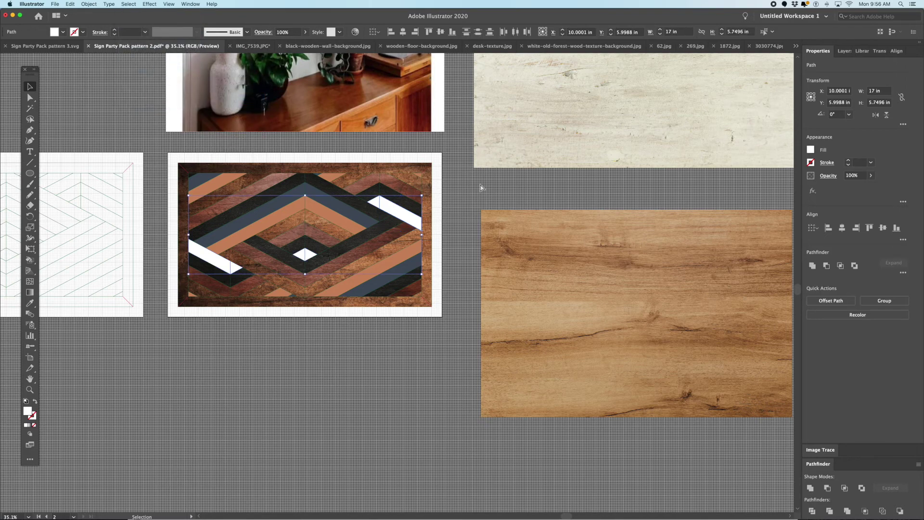
pyautogui.press('super+8')
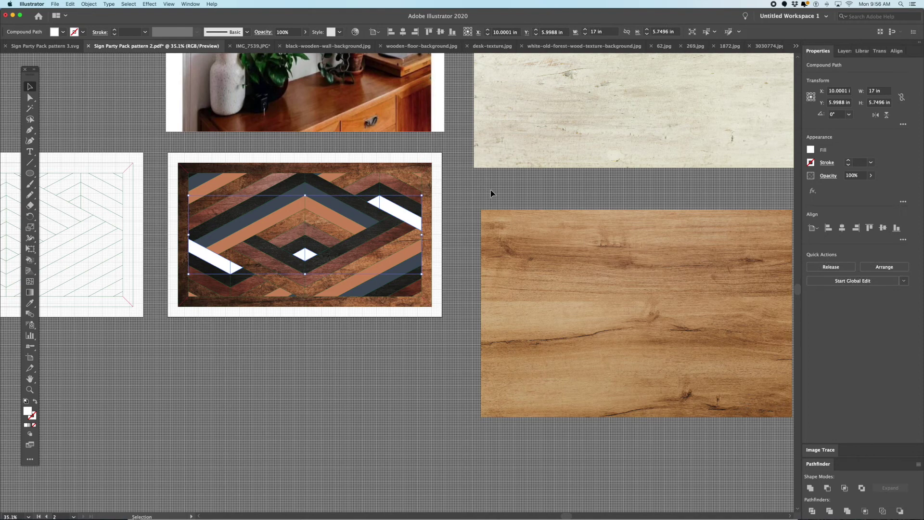
# Send the pale white wood photo behind the pattern and clip it into the white shapes
pyautogui.click(551, 135)
pyautogui.moveTo(551, 137); pyautogui.dragTo(230, 286)
pyautogui.rightClick(230, 286)
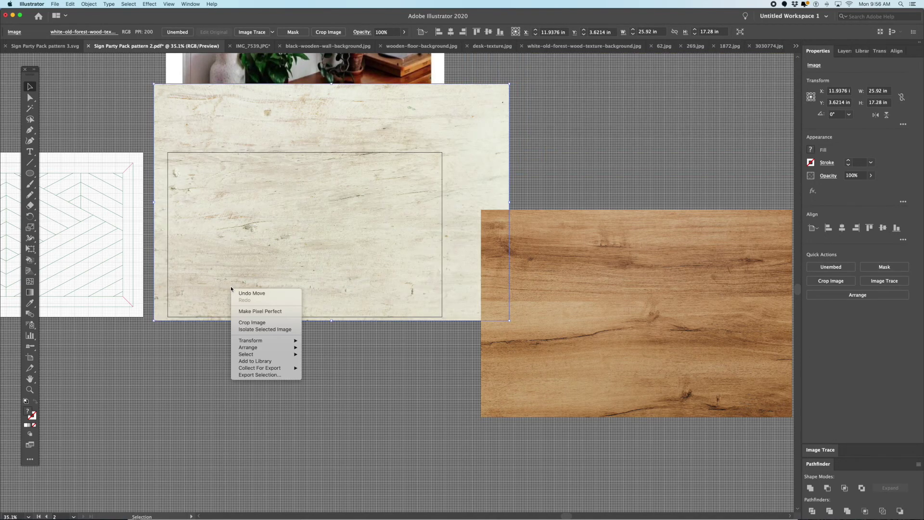
pyautogui.moveTo(270, 348)
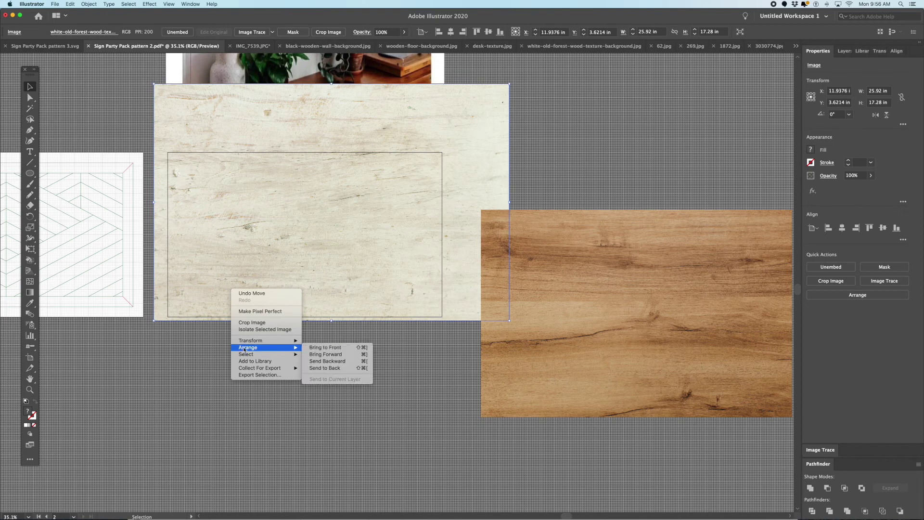
pyautogui.click(332, 368)
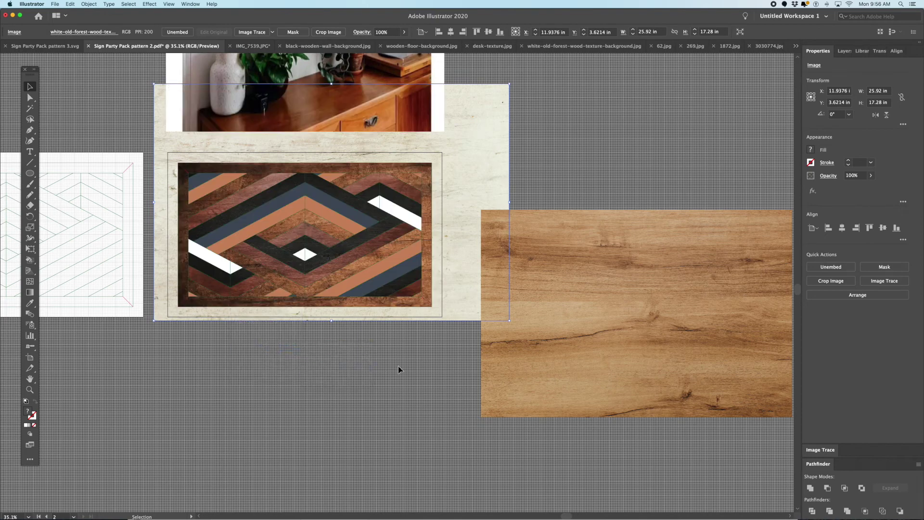
pyautogui.keyDown('shift'); pyautogui.click(410, 220); pyautogui.keyUp('shift')
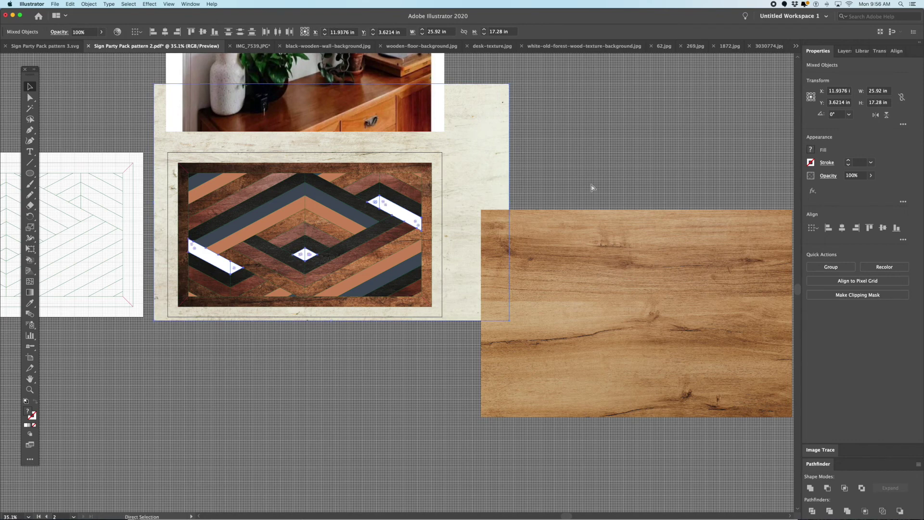
pyautogui.press('super+7')
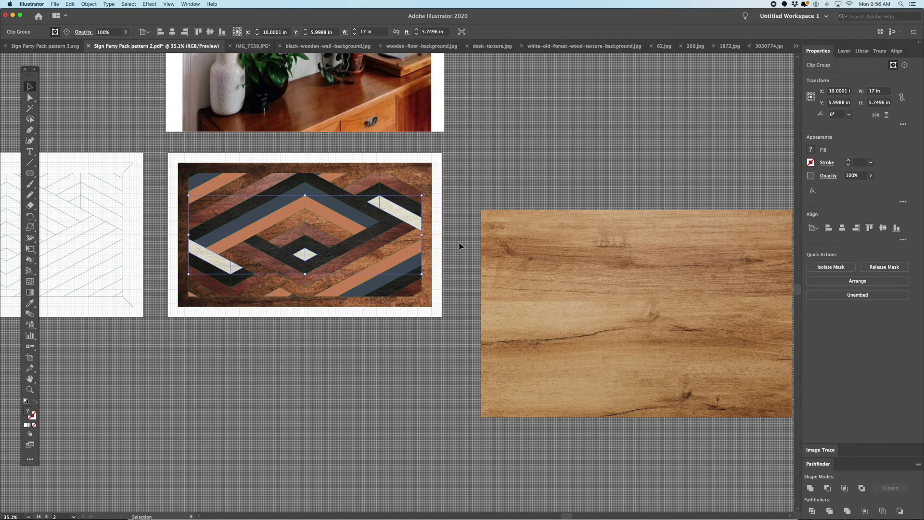
pyautogui.hscroll(-4, 461, 250)
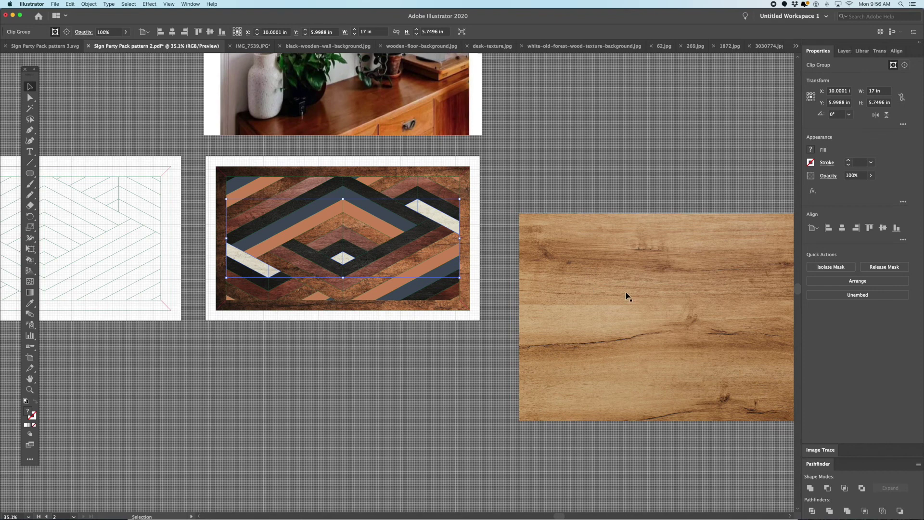
# Send the 269.jpg light wood photo behind the pattern
pyautogui.click(627, 296)
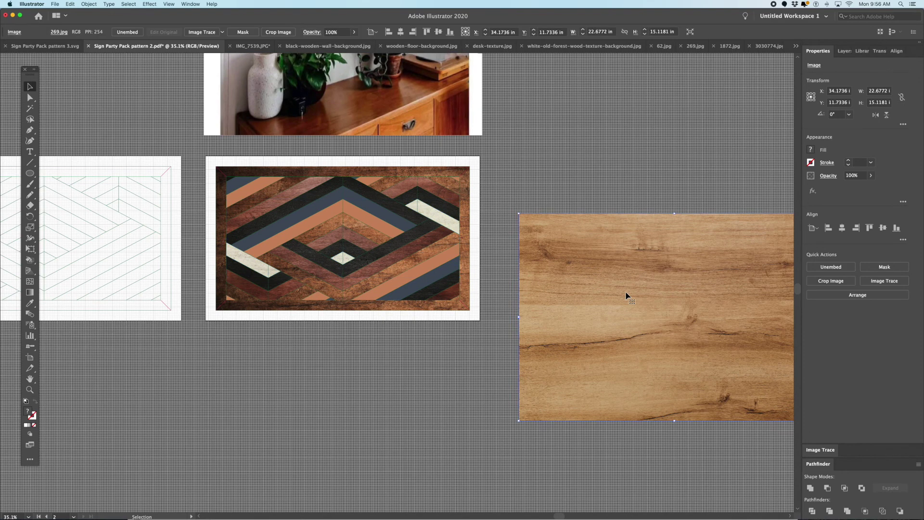
pyautogui.rightClick(288, 217)
pyautogui.moveTo(318, 276)
pyautogui.click(431, 297)
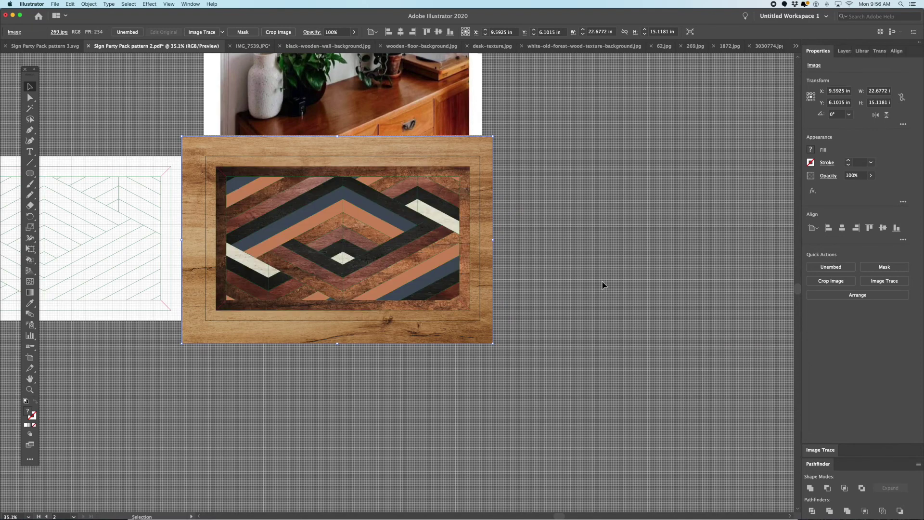
# Combine the orange stripes into a compound path and clip the 269.jpg photo inside them
pyautogui.click(425, 276)
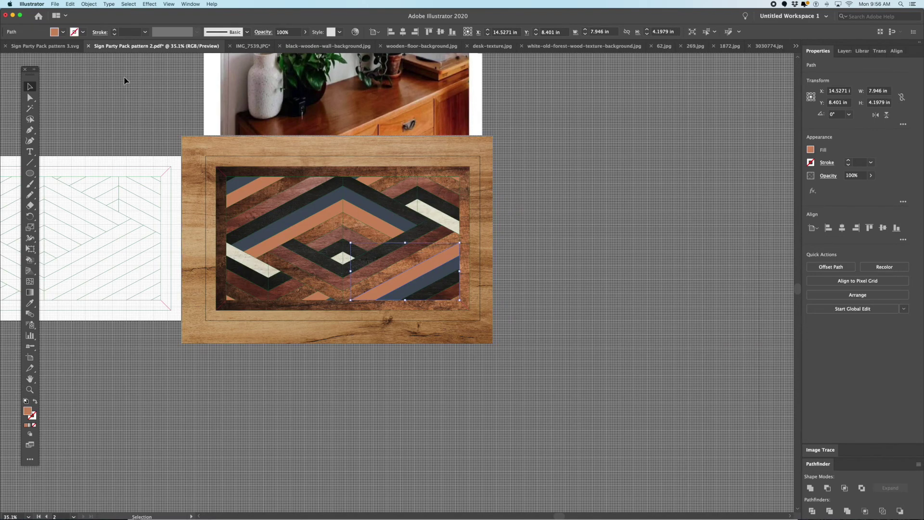
pyautogui.click(129, 4)
pyautogui.moveTo(164, 69)
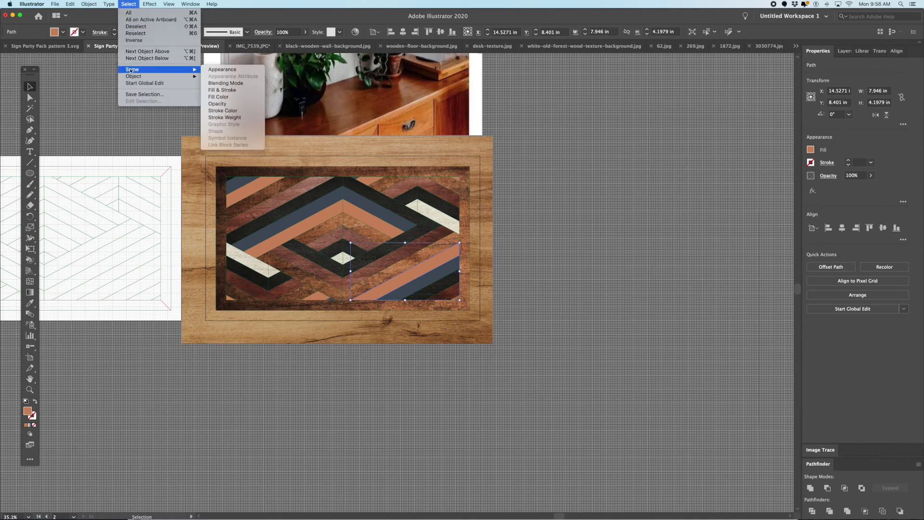
pyautogui.click(231, 97)
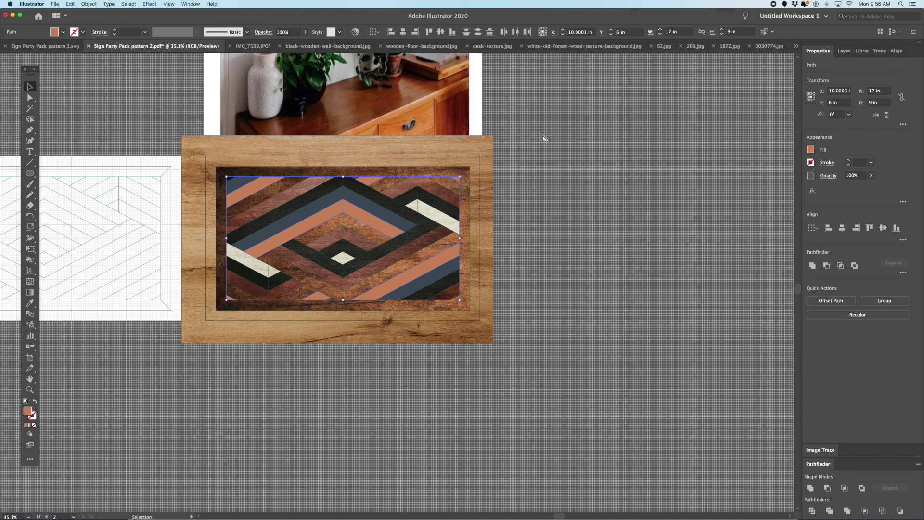
pyautogui.press('super+8')
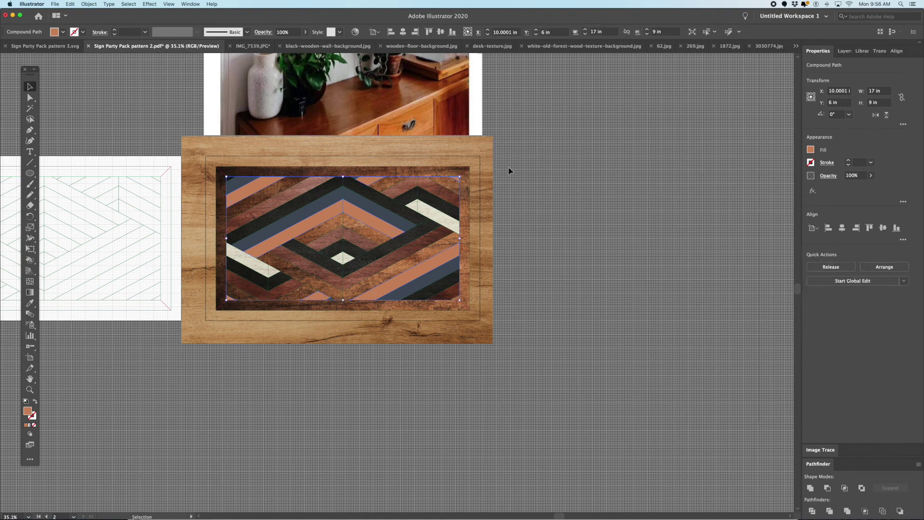
pyautogui.keyDown('shift'); pyautogui.click(492, 176); pyautogui.keyUp('shift')
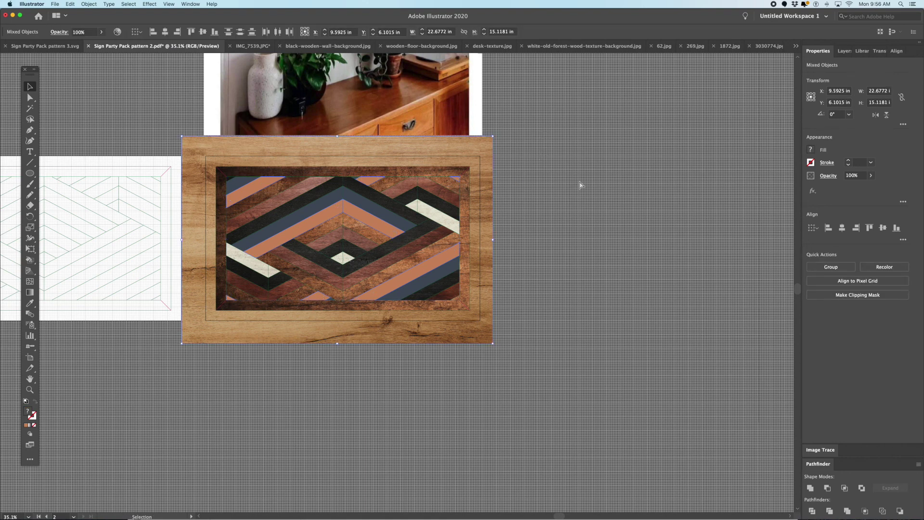
pyautogui.press('super+7')
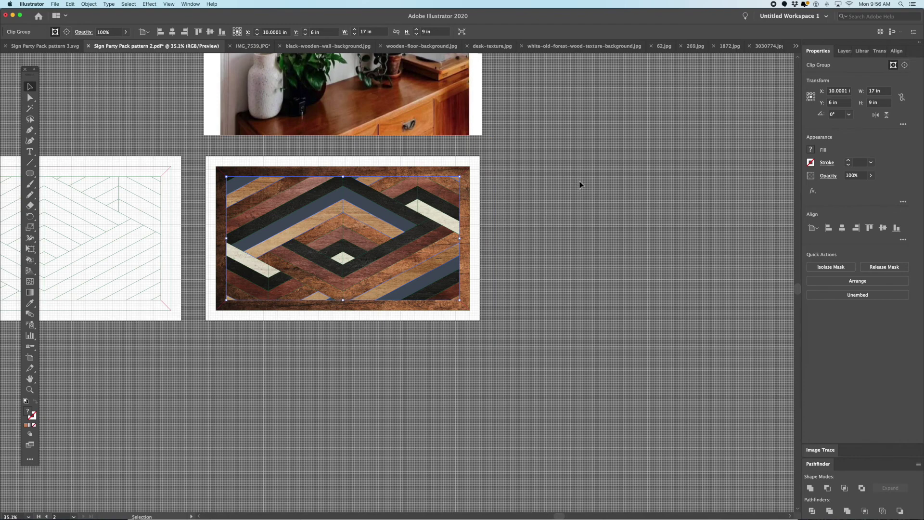
pyautogui.click(580, 181)
pyautogui.hscroll(-3, 579, 181)
pyautogui.scroll(2, 579, 181)
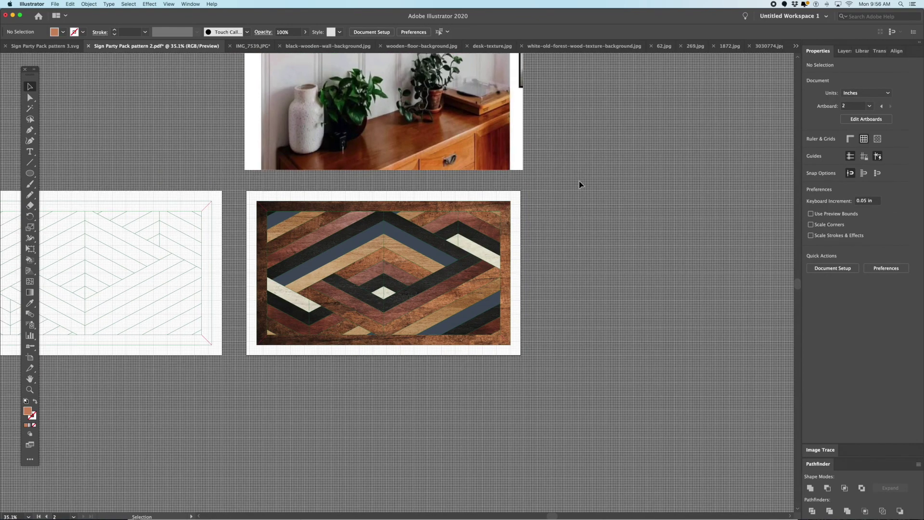
# Move the teal wooden-floor-background.jpg photo onto the artwork and send it behind the pattern
pyautogui.scroll(-3, 580, 185)
pyautogui.hscroll(5, 579, 181)
pyautogui.scroll(3, 579, 181)
pyautogui.moveTo(559, 135); pyautogui.dragTo(425, 273)
pyautogui.rightClick(426, 272)
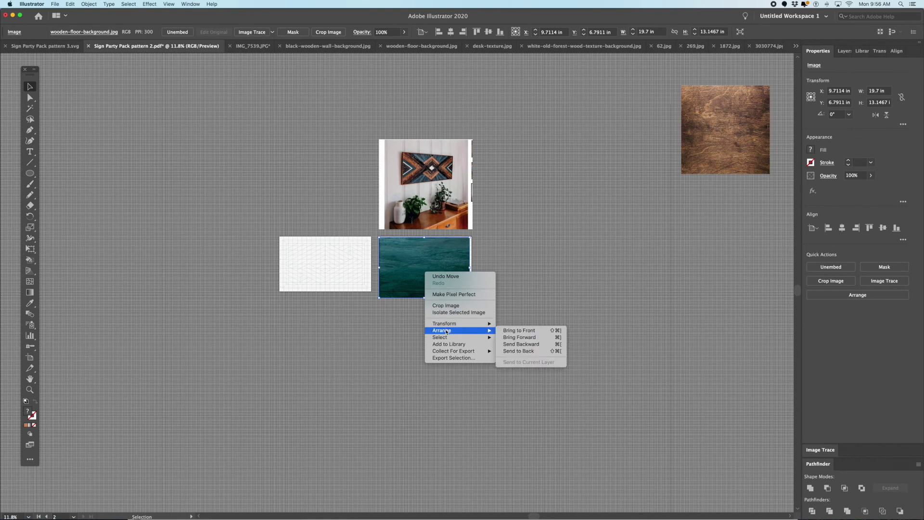
pyautogui.click(516, 352)
# Select all stripes sharing the blue fill, then add the teal photo to the selection
pyautogui.scroll(5, 466, 280)
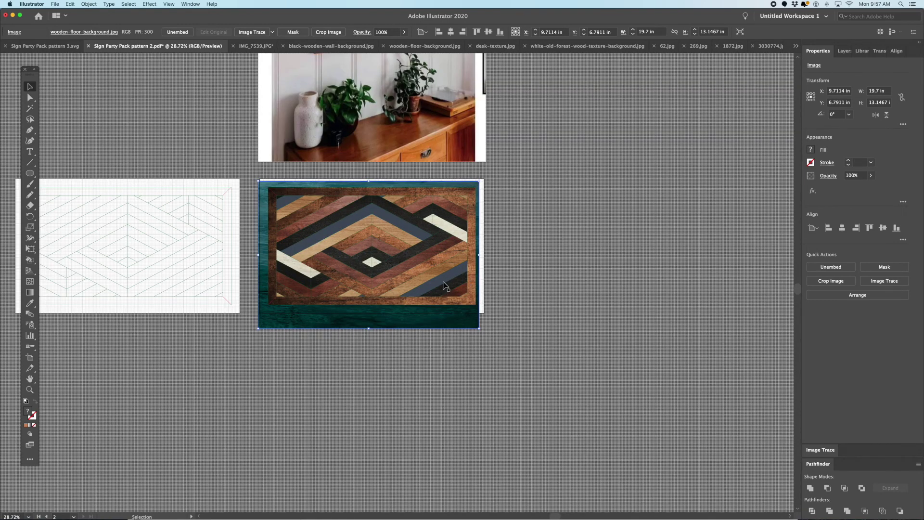
pyautogui.click(445, 286)
pyautogui.click(129, 4)
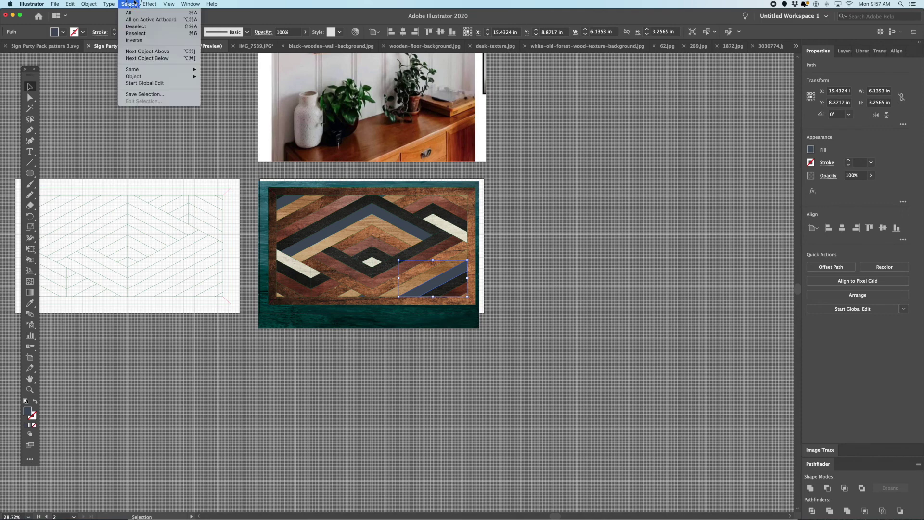
pyautogui.moveTo(183, 69)
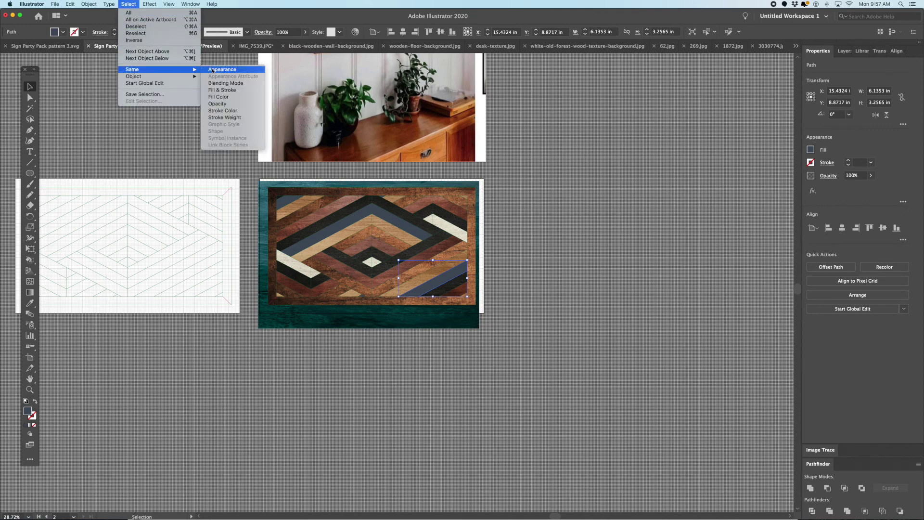
pyautogui.click(219, 97)
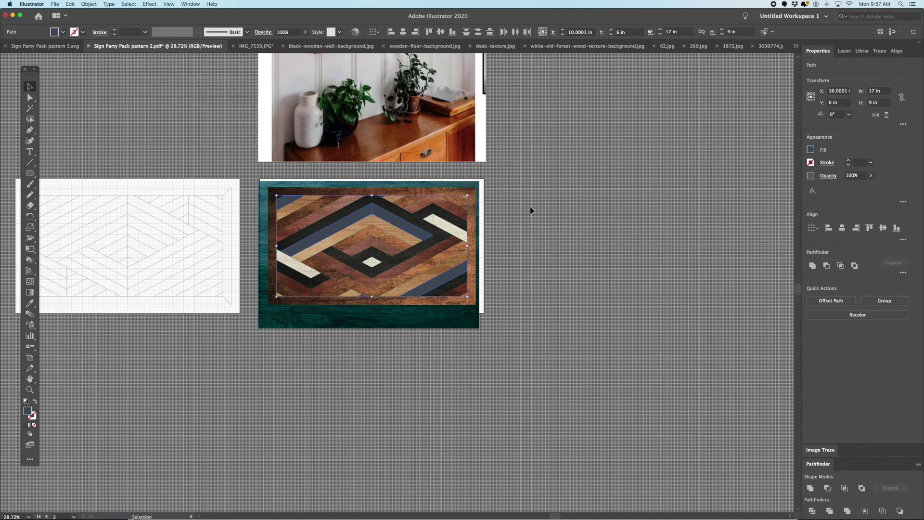
pyautogui.keyDown('shift'); pyautogui.click(474, 316); pyautogui.keyUp('shift')
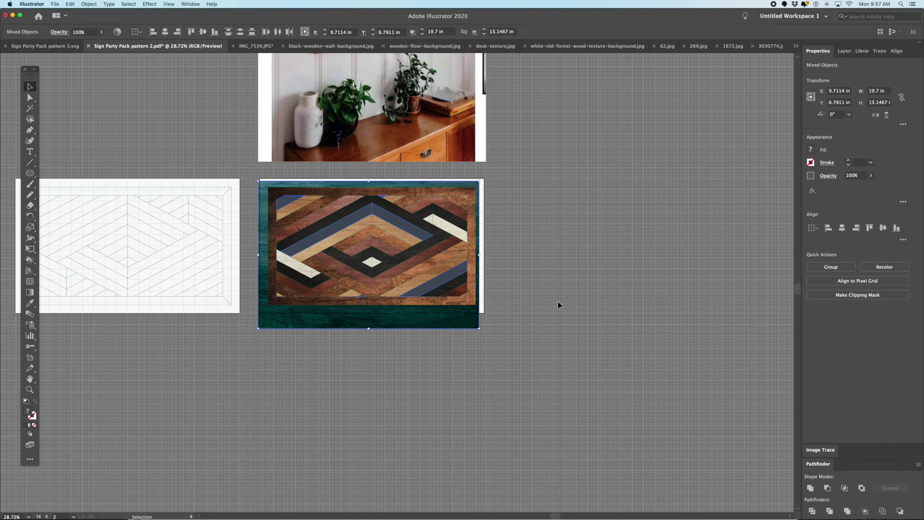